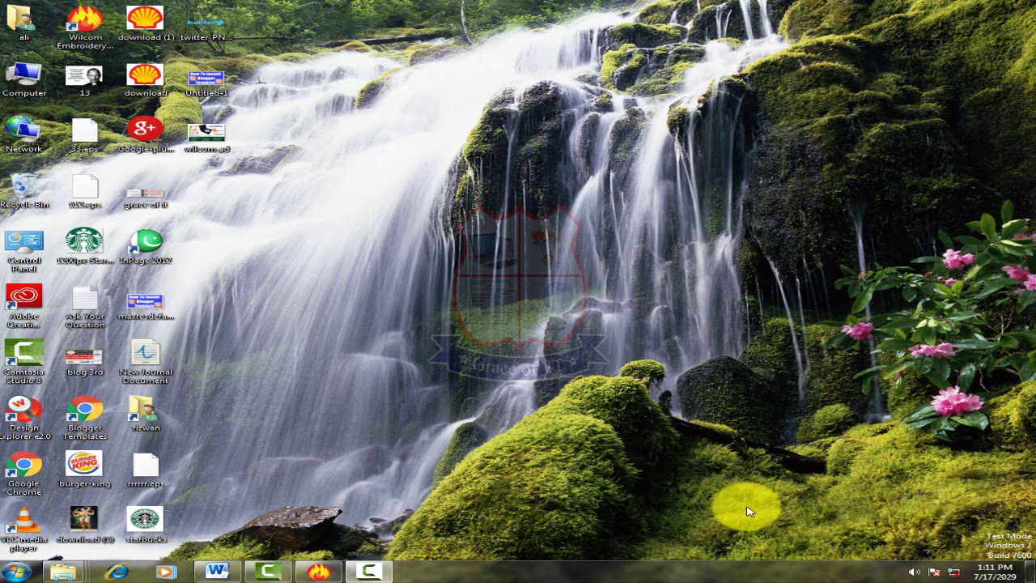
Review the Lec#: 4 outline in Word, highlighting the Stitch Effects heading and its five topics, and minimise the document
left_click(218, 572)
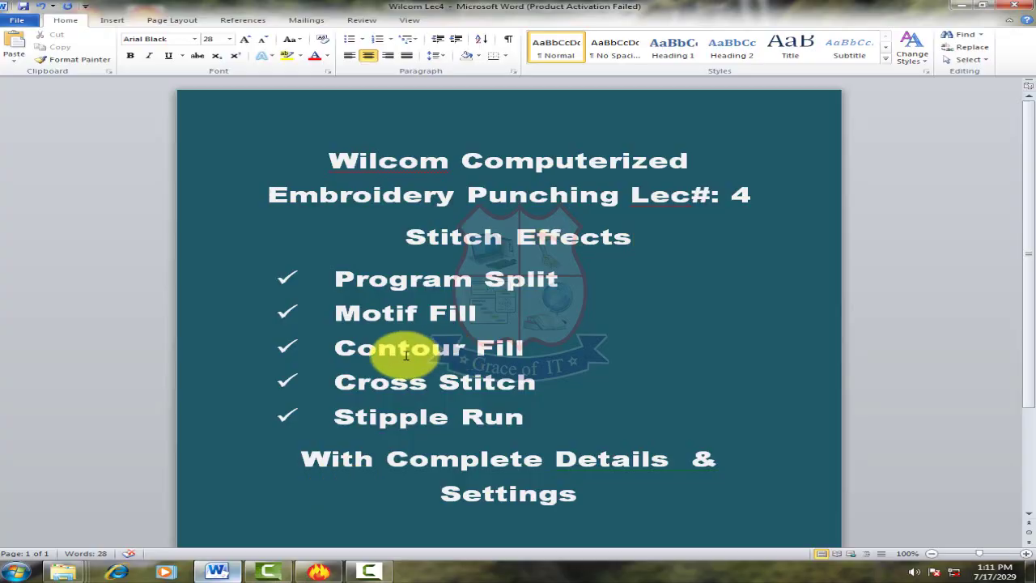
scroll(632, 260, "down", 1)
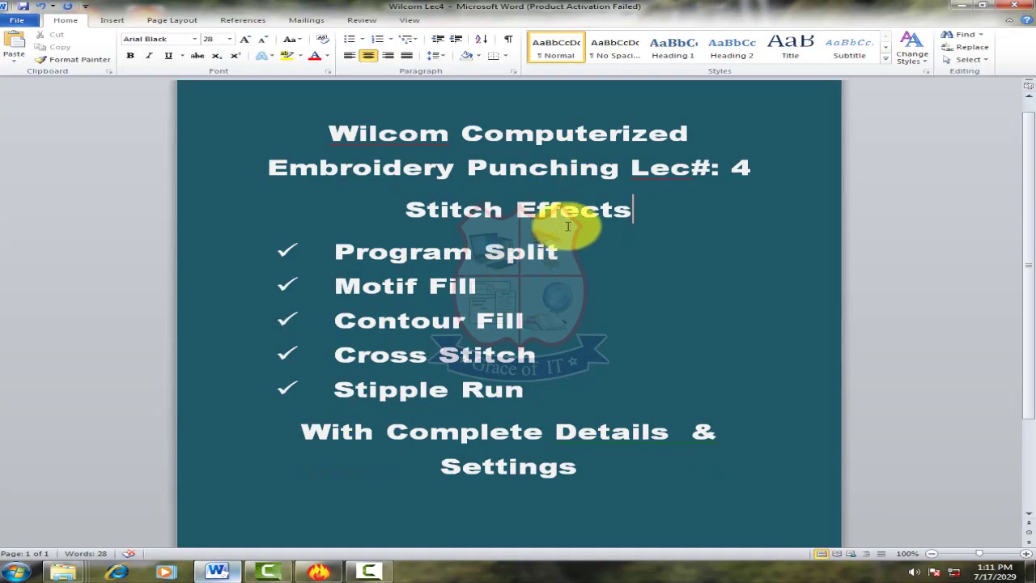
left_click_drag(654, 213, 440, 217)
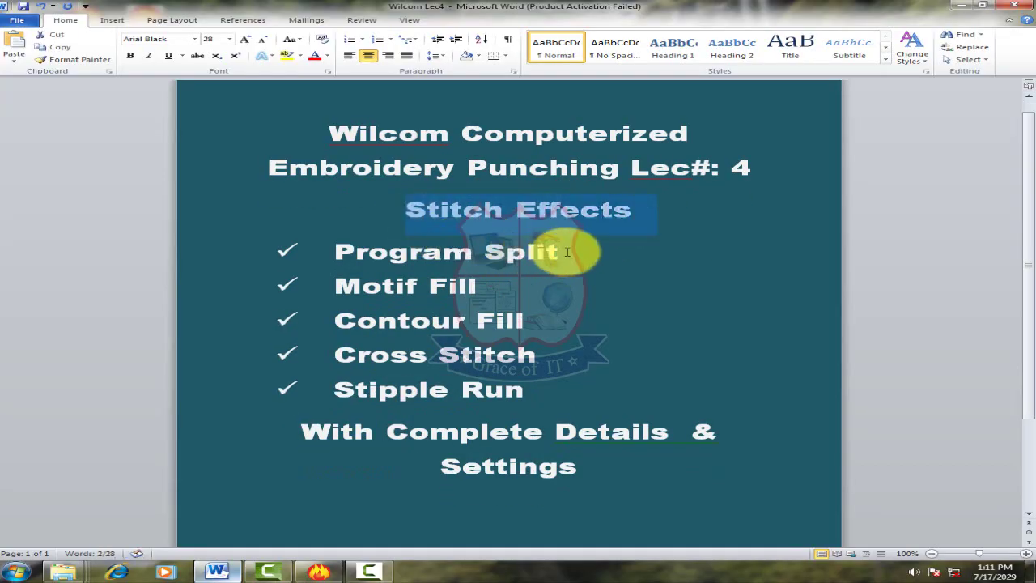
left_click_drag(585, 254, 283, 259)
left_click_drag(519, 290, 205, 287)
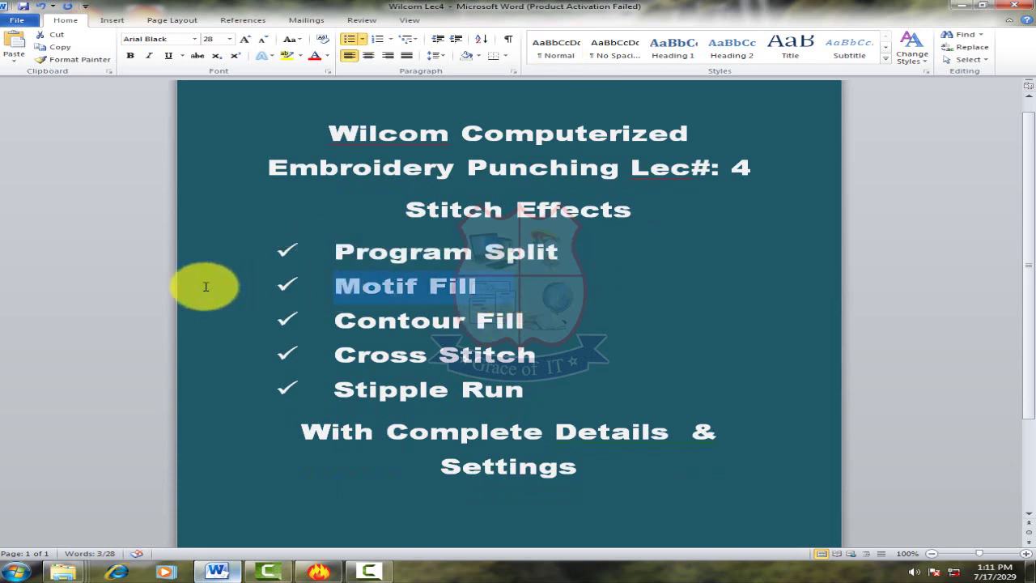
left_click_drag(558, 322, 307, 328)
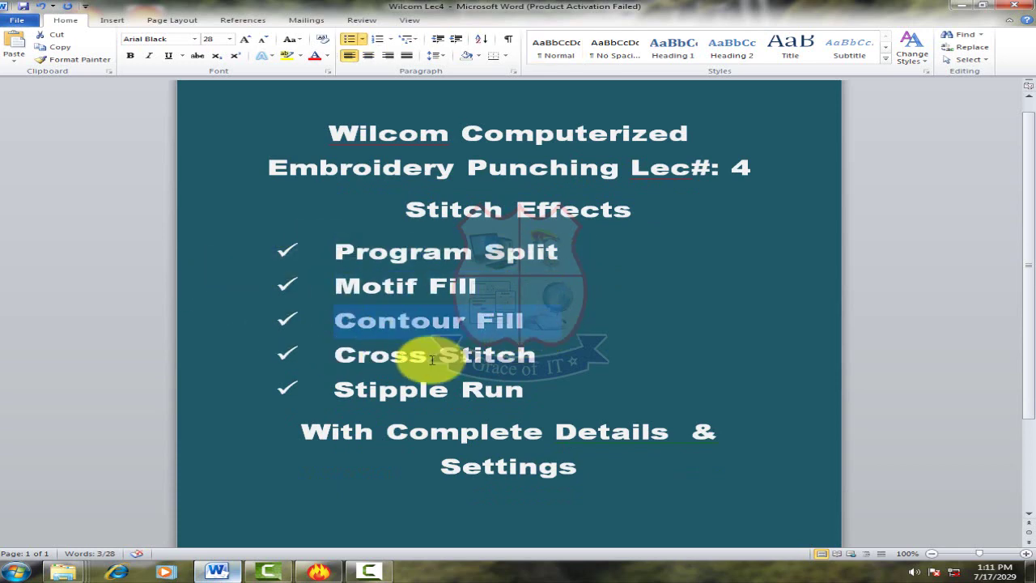
left_click_drag(550, 353, 231, 359)
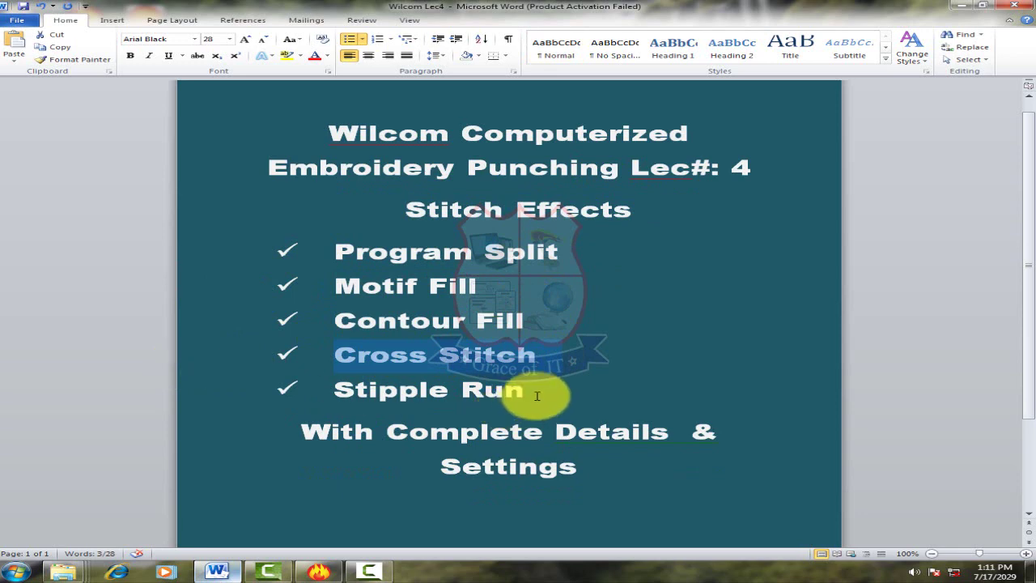
left_click_drag(536, 393, 235, 395)
left_click(497, 267)
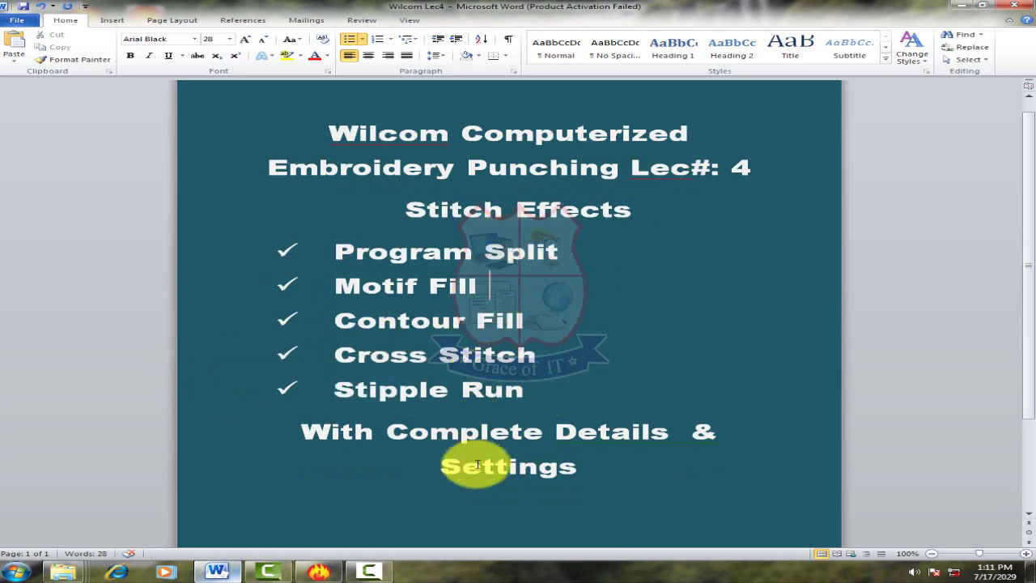
left_click(968, 8)
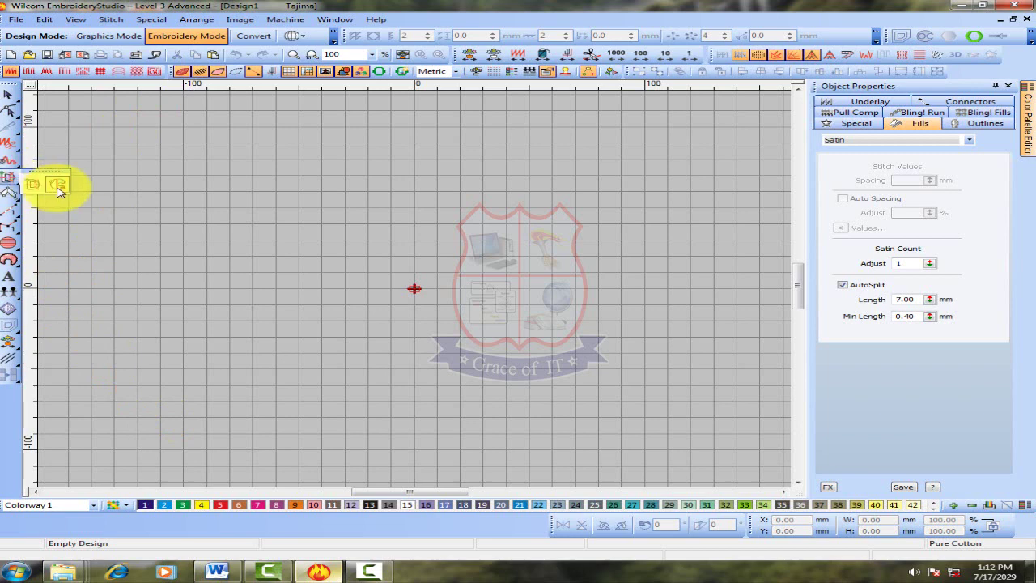
Digitize a closed, curved comma shape about 32 mm wide and 71 mm tall with Complex Fill, using a roughly horizontal stitch angle
left_click(61, 187)
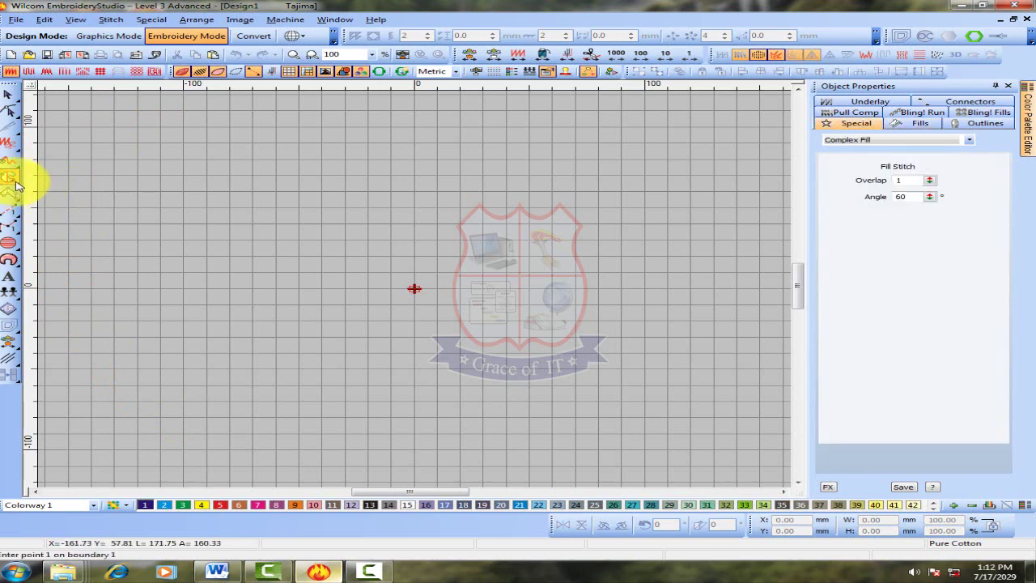
mouse_move(18, 187)
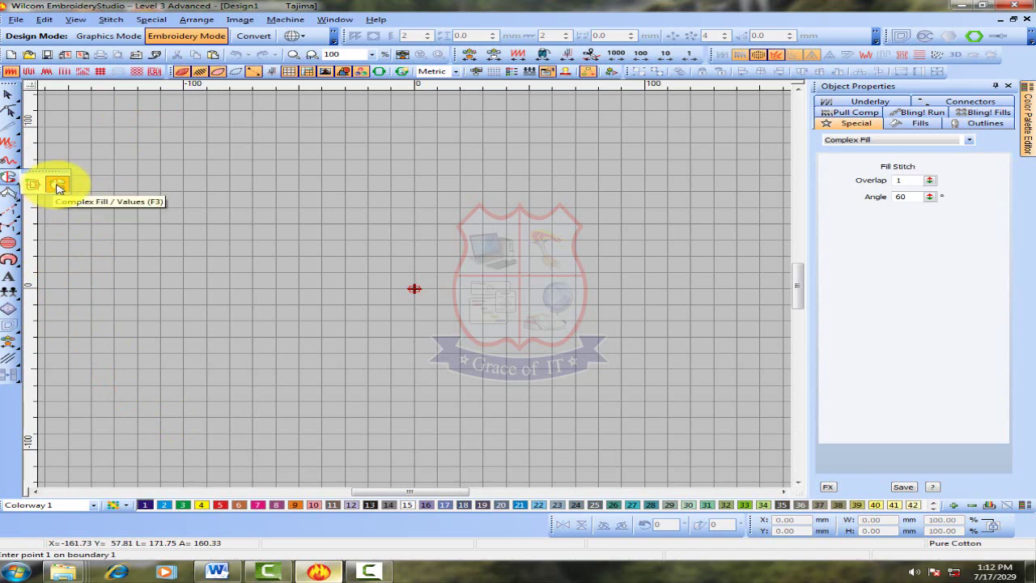
left_click(32, 186)
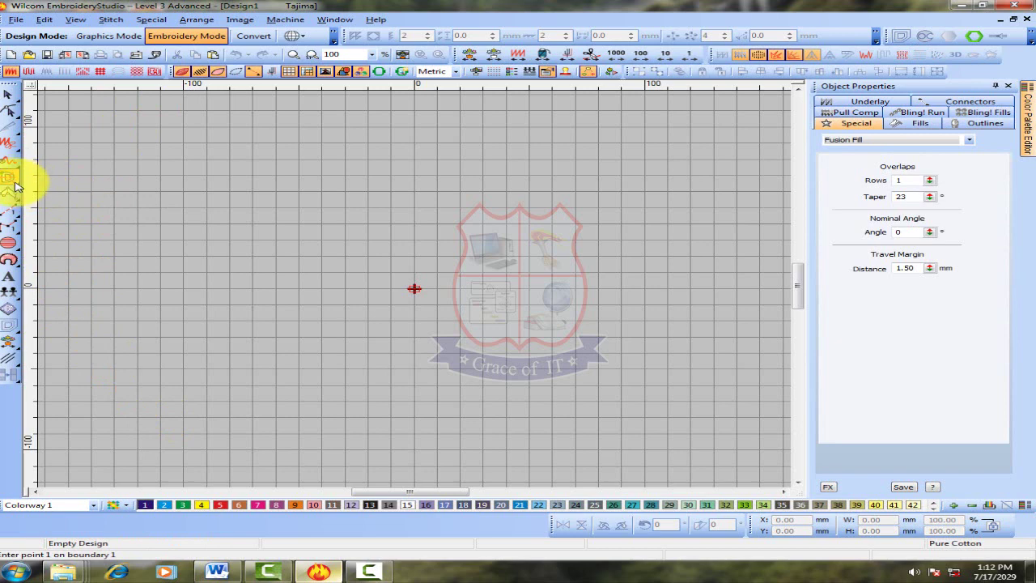
left_click(16, 183)
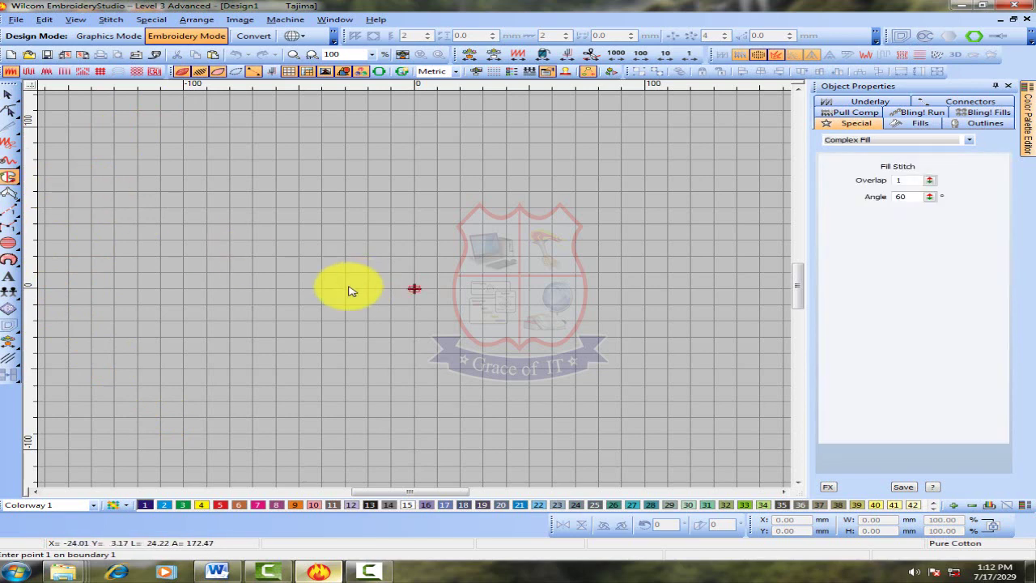
left_click(346, 285)
left_click(317, 250)
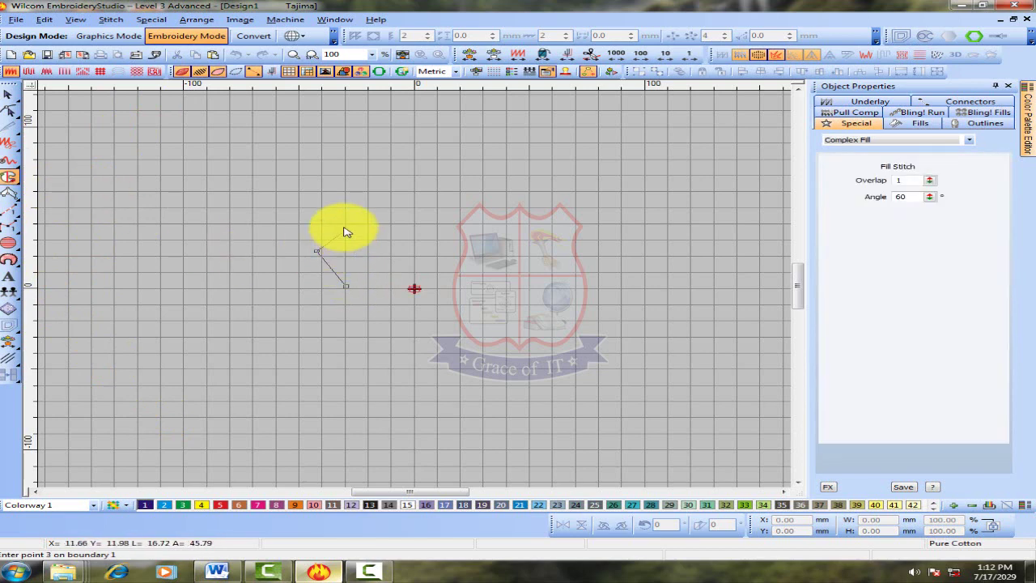
right_click(348, 229)
left_click(328, 172)
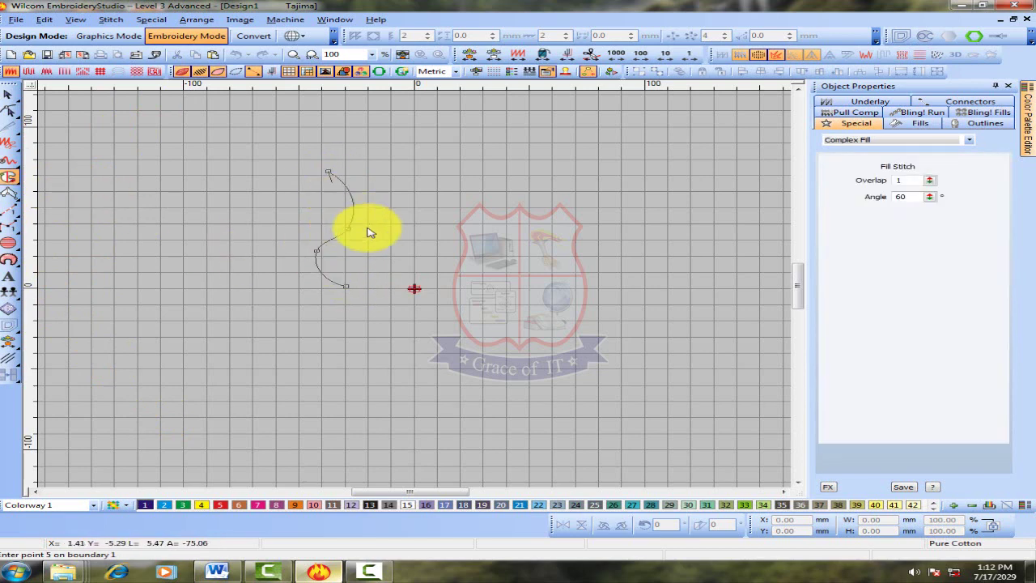
right_click(388, 240)
left_click(349, 288)
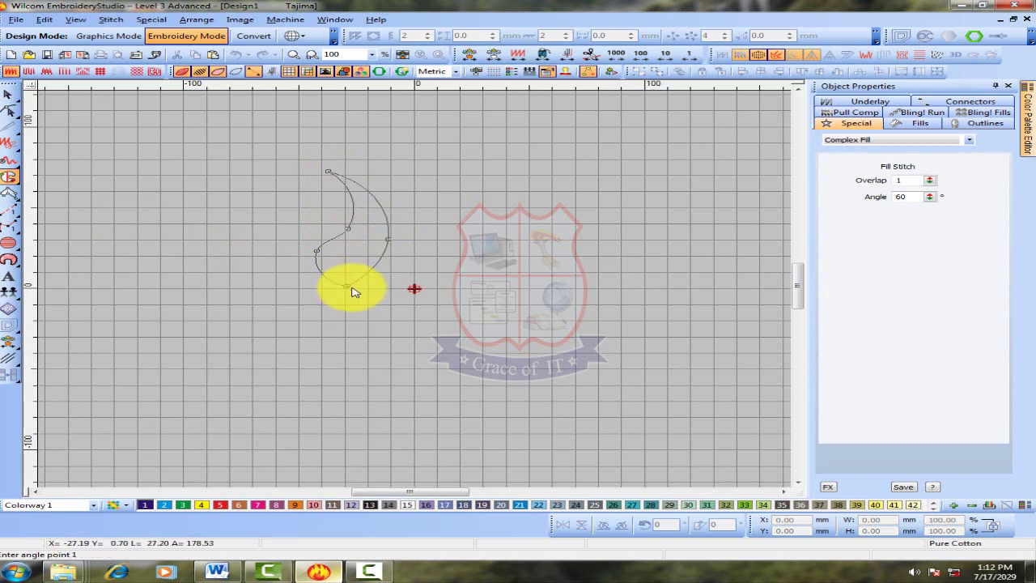
left_click(300, 238)
left_click(384, 248)
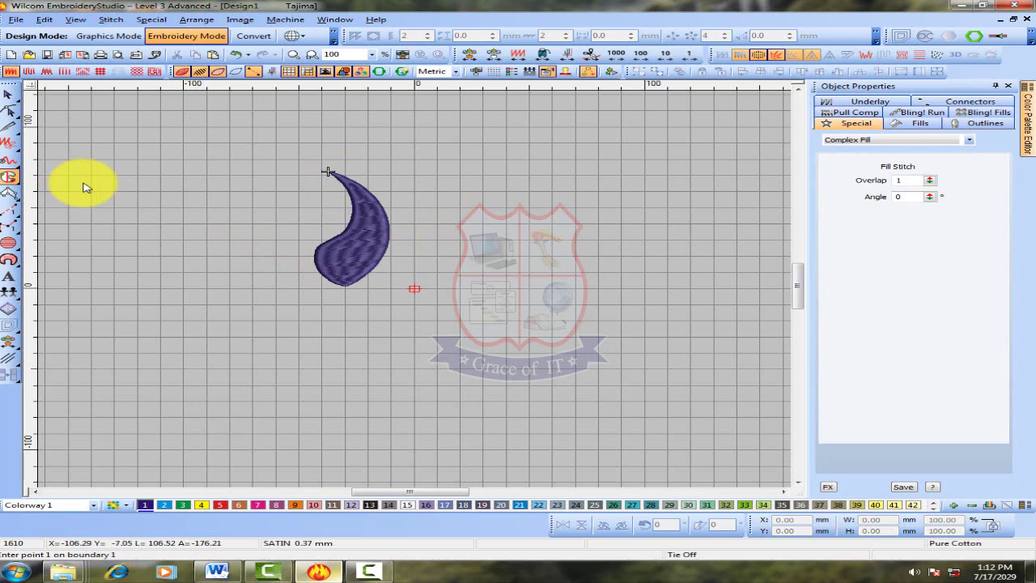
Select the comma-shaped object, turn off its automatic underlay and change its fill to Program Split
key("0")
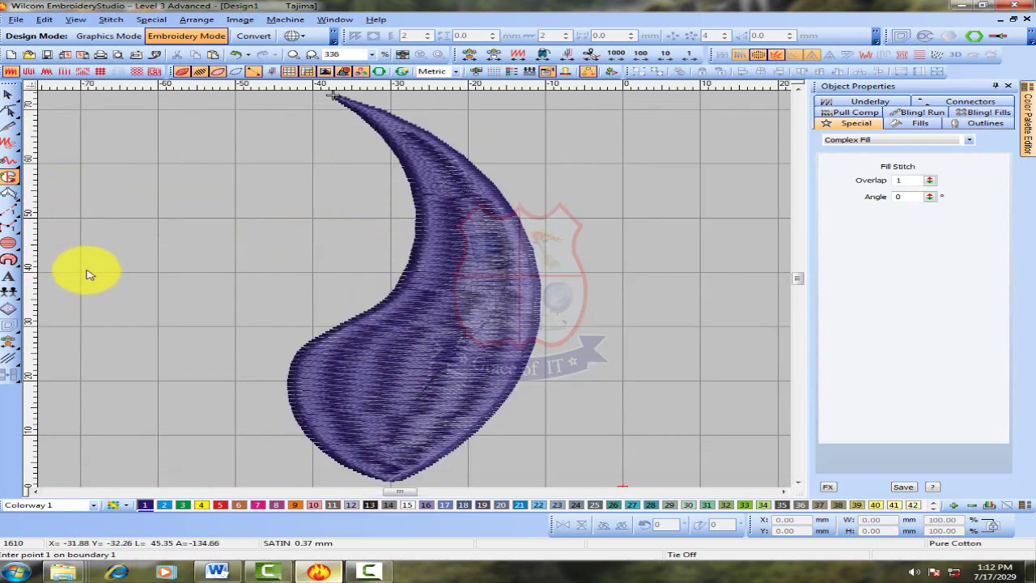
left_click(10, 99)
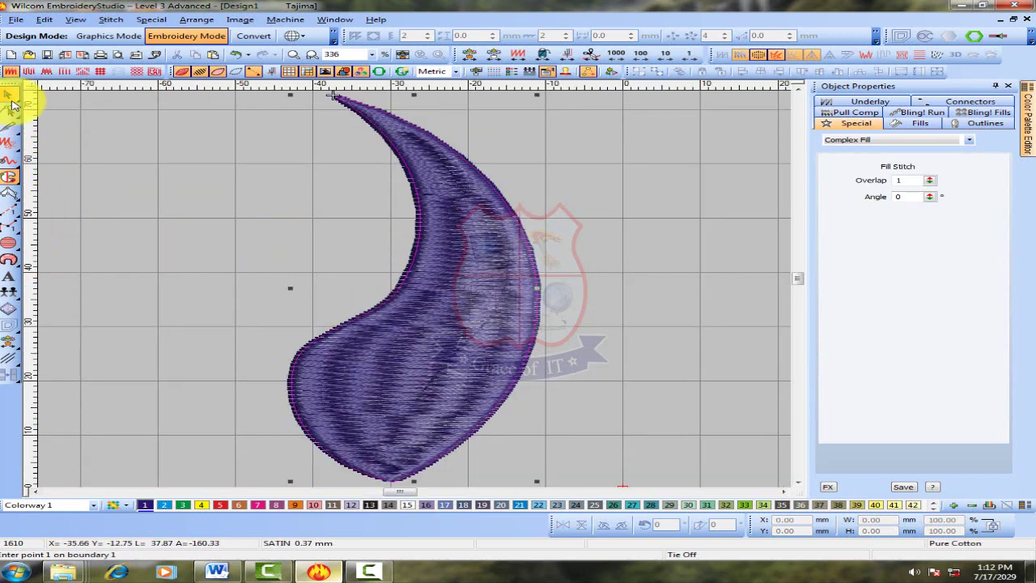
left_click(491, 186)
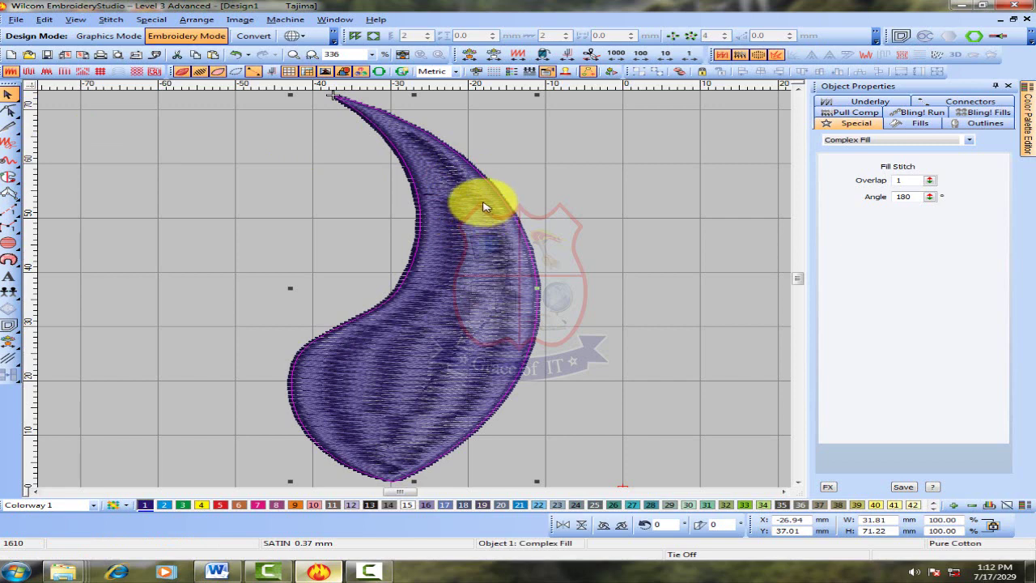
left_click(721, 54)
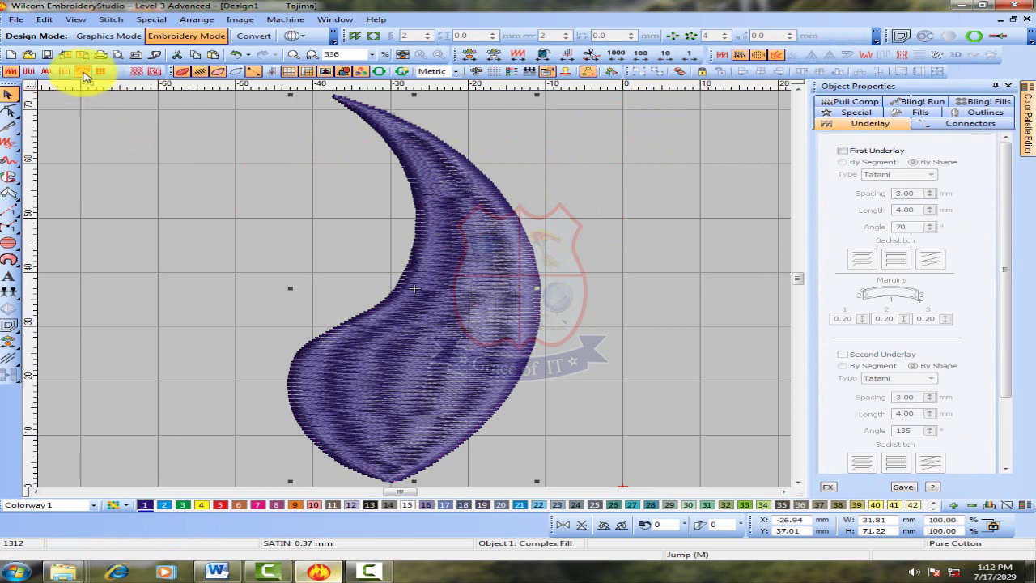
left_click(84, 74)
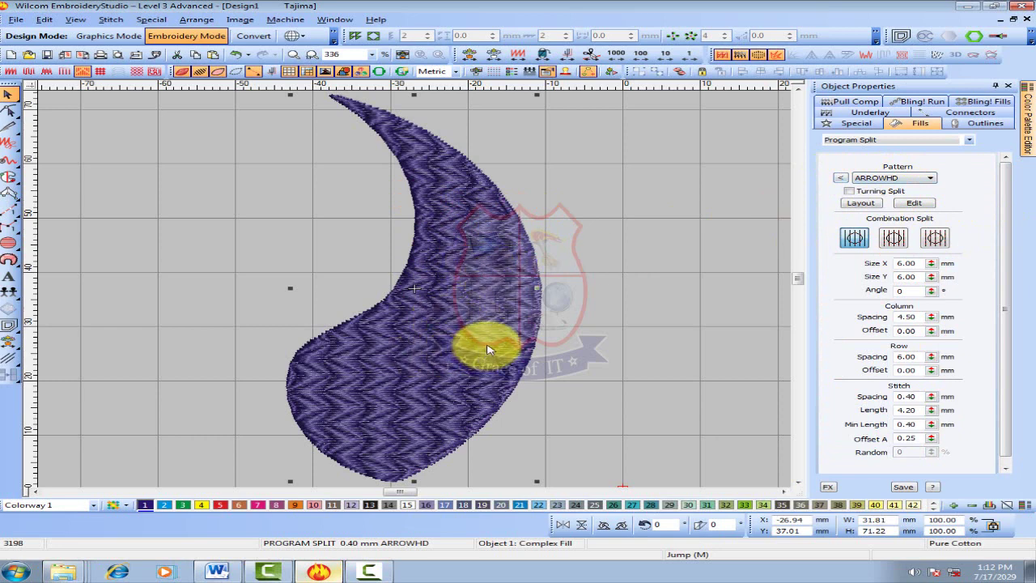
Open the Program Split pattern library and try the FLAME, DIAMOND and CROSSTILE patterns on the shape
left_click(841, 180)
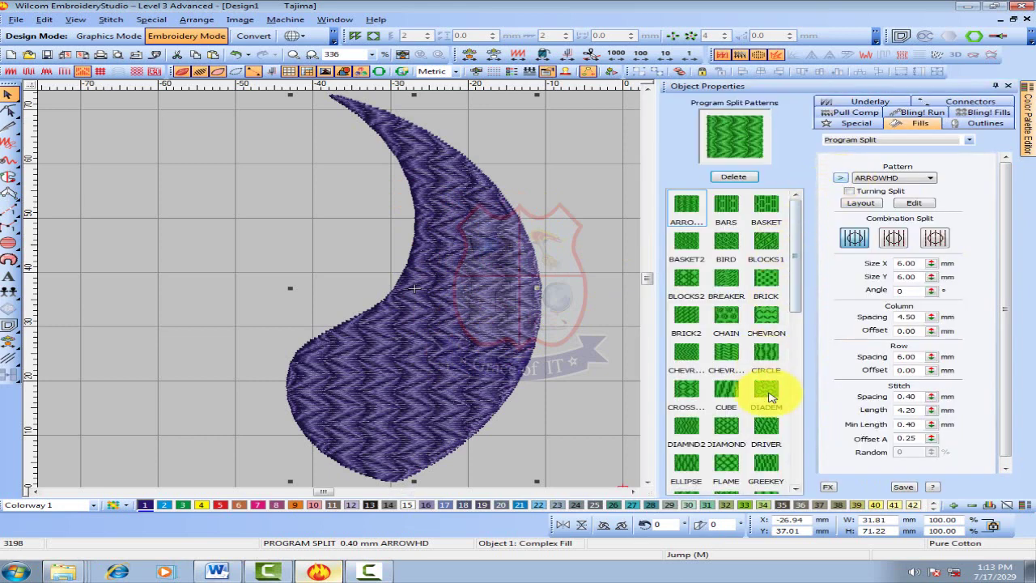
scroll(799, 490, "down", 4)
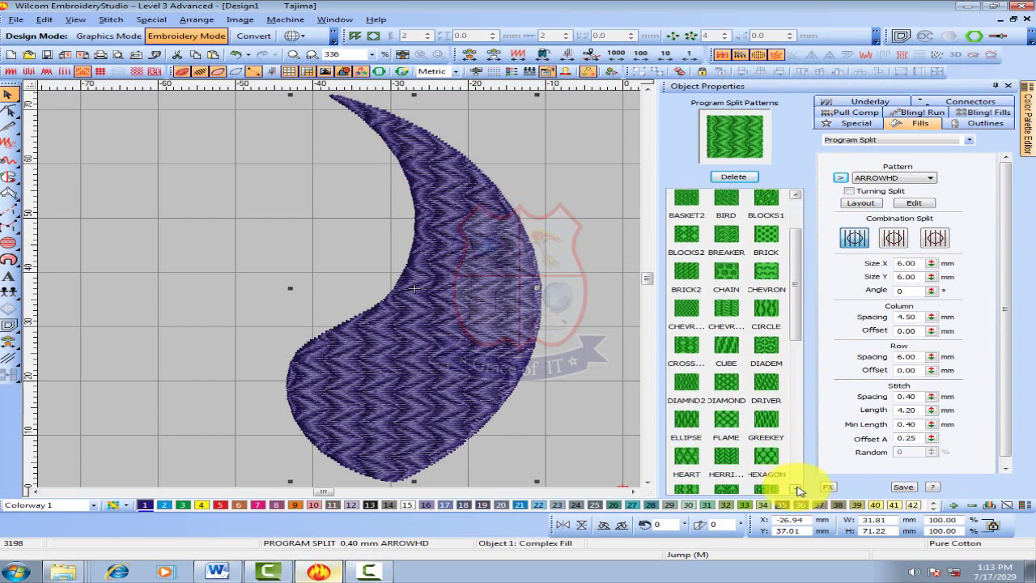
scroll(799, 490, "down", 3)
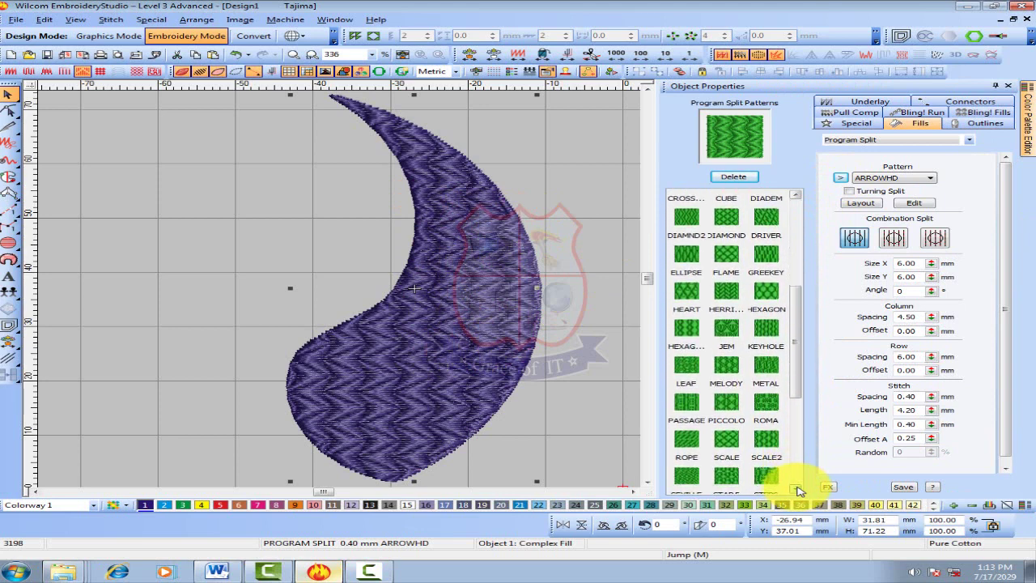
scroll(793, 424, "down", 1)
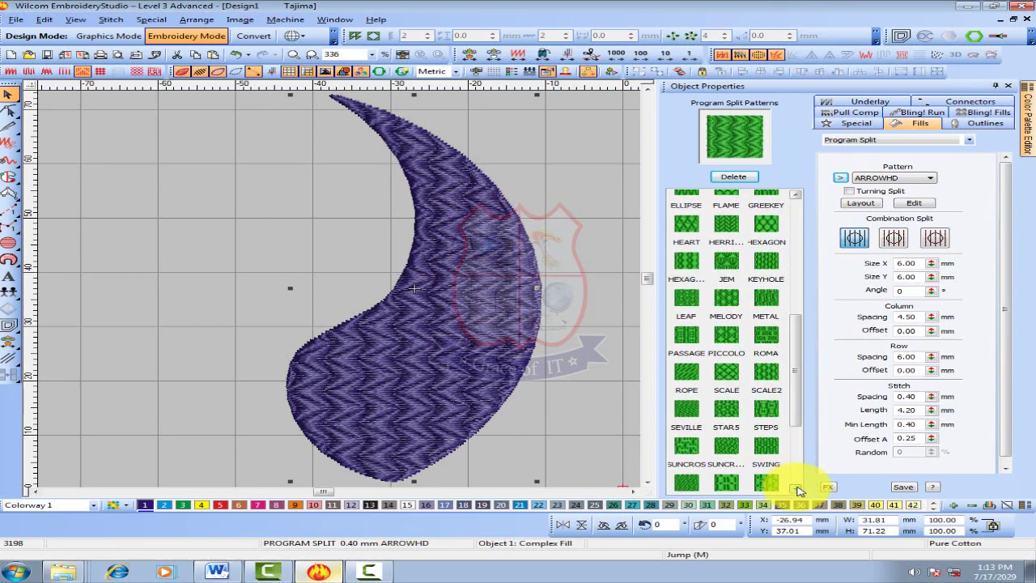
left_click(688, 356)
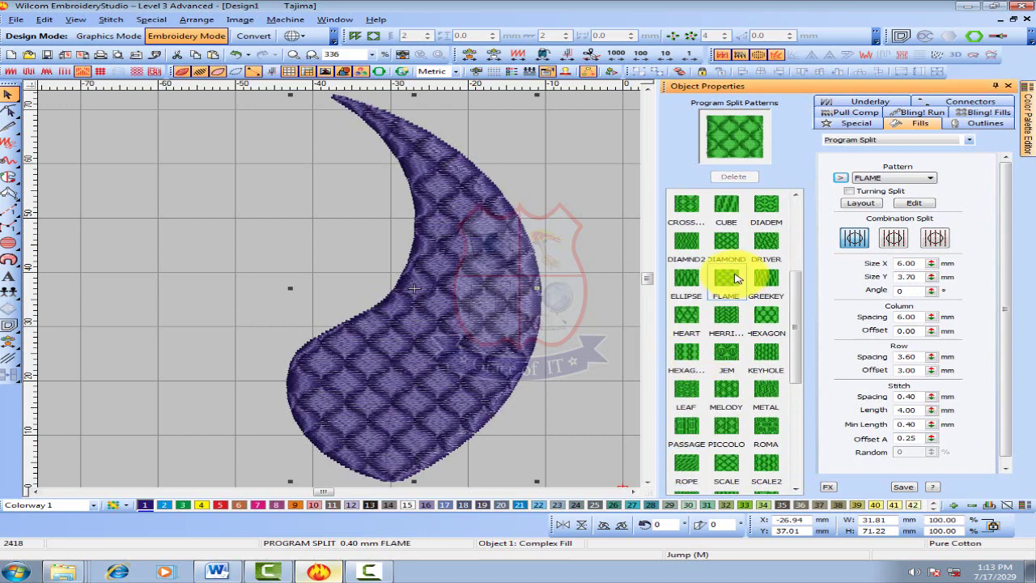
left_click(726, 240)
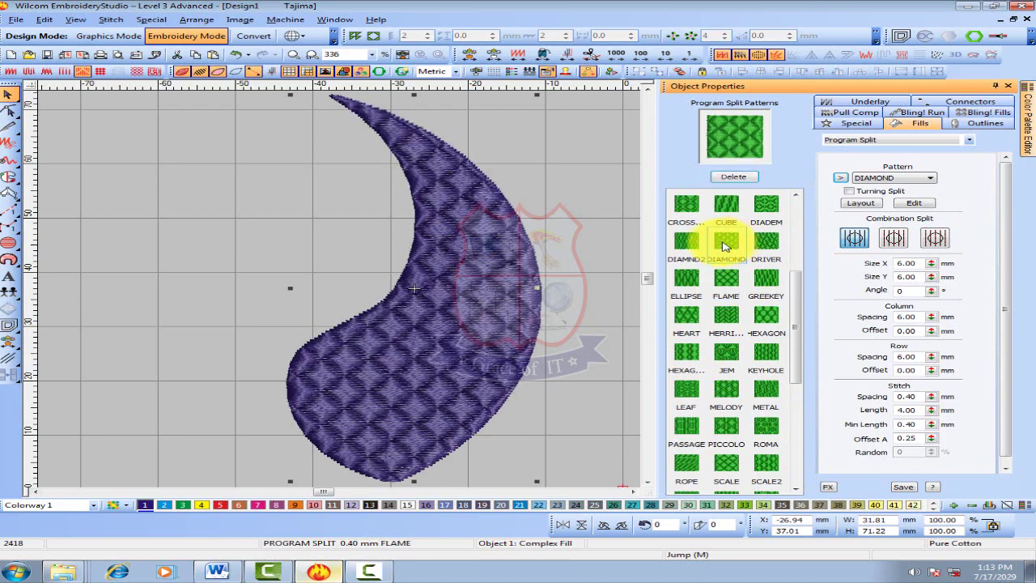
left_click(685, 205)
Try the CHEVRON, CIRCLE, DRIVER, GREEKEY, FLAME and ELLIPSE patterns on the shape
scroll(696, 243, "up", 3)
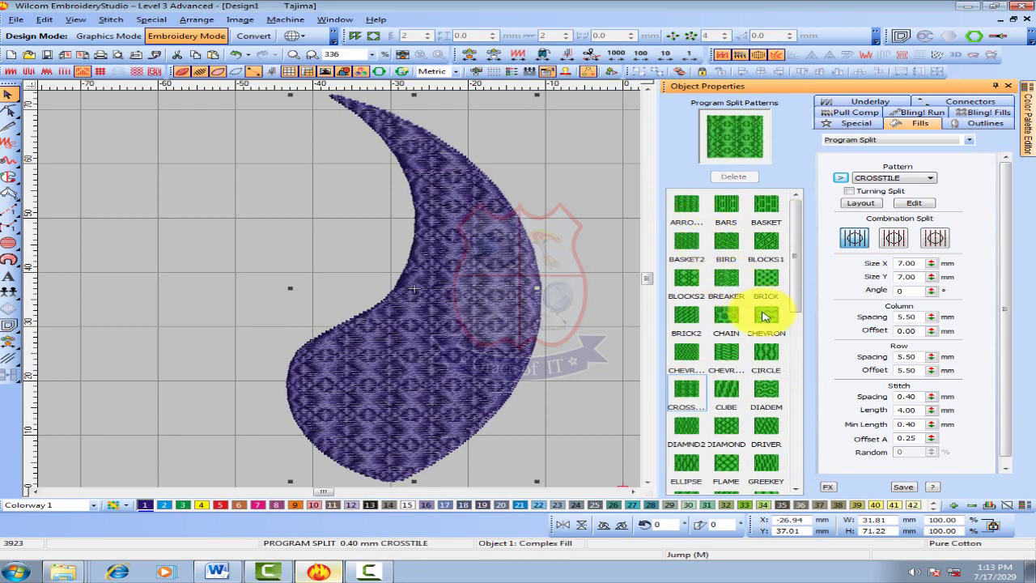
left_click(765, 316)
left_click(766, 354)
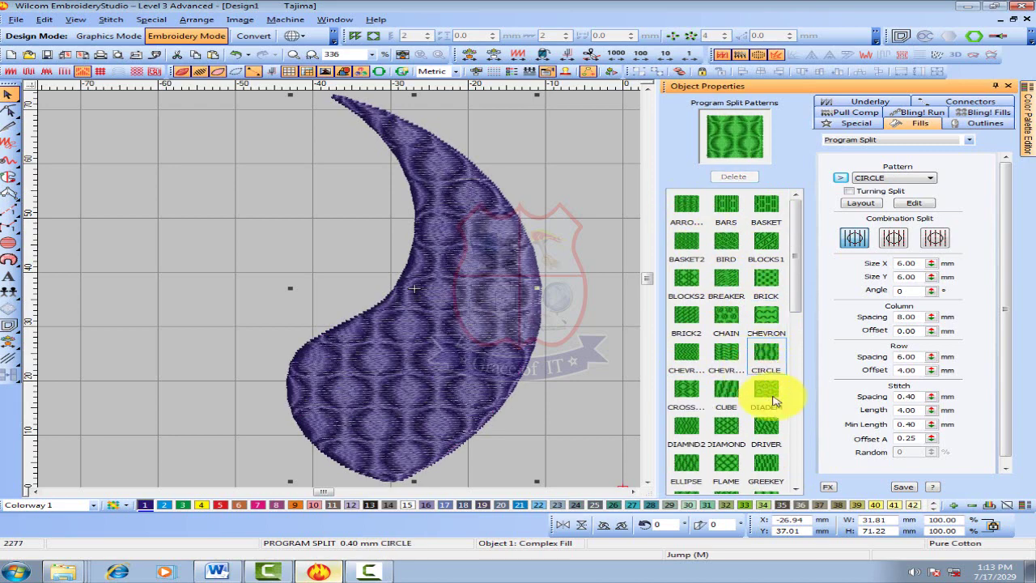
left_click(767, 430)
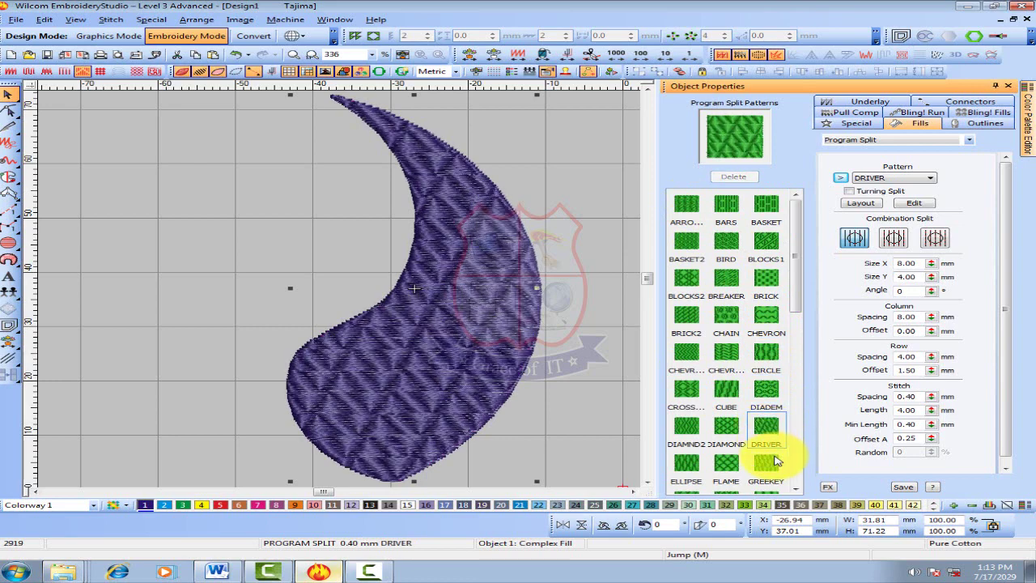
left_click(767, 460)
left_click(725, 469)
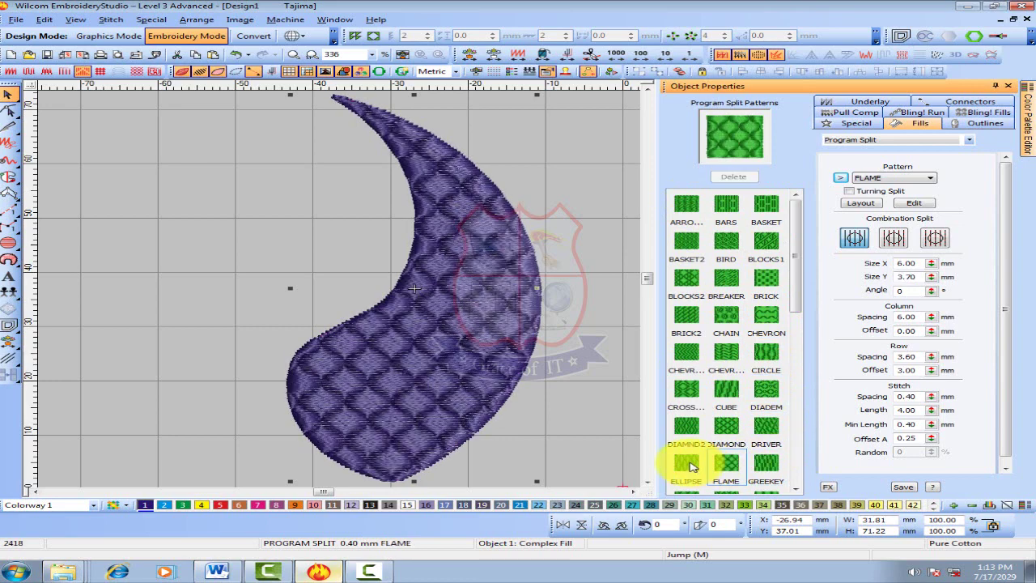
left_click(687, 463)
Try the KEYHOLE, JEM and HEXAGON2 patterns on the shape, and apply the HEART pattern
scroll(777, 482, "down", 3)
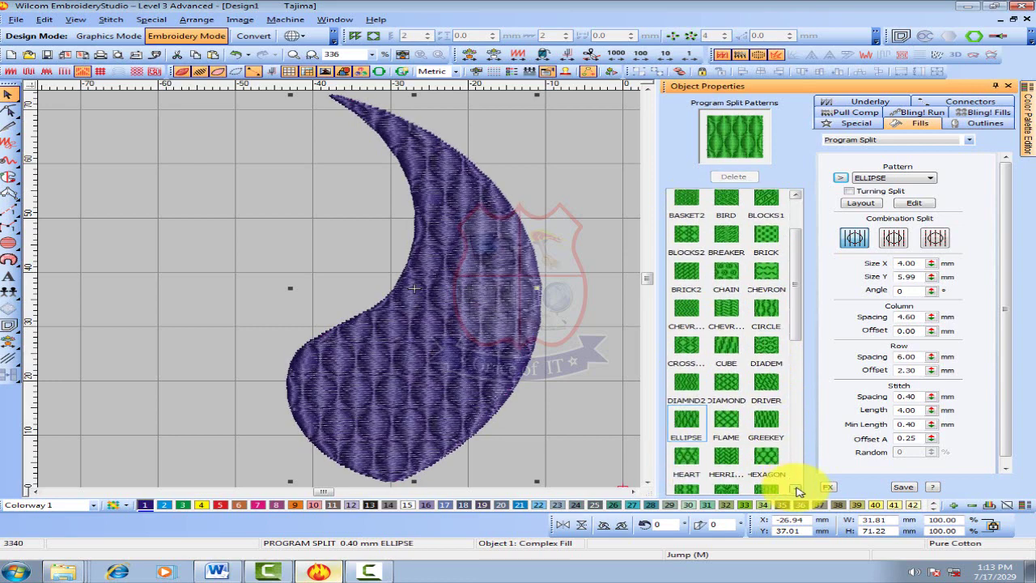
left_click(763, 428)
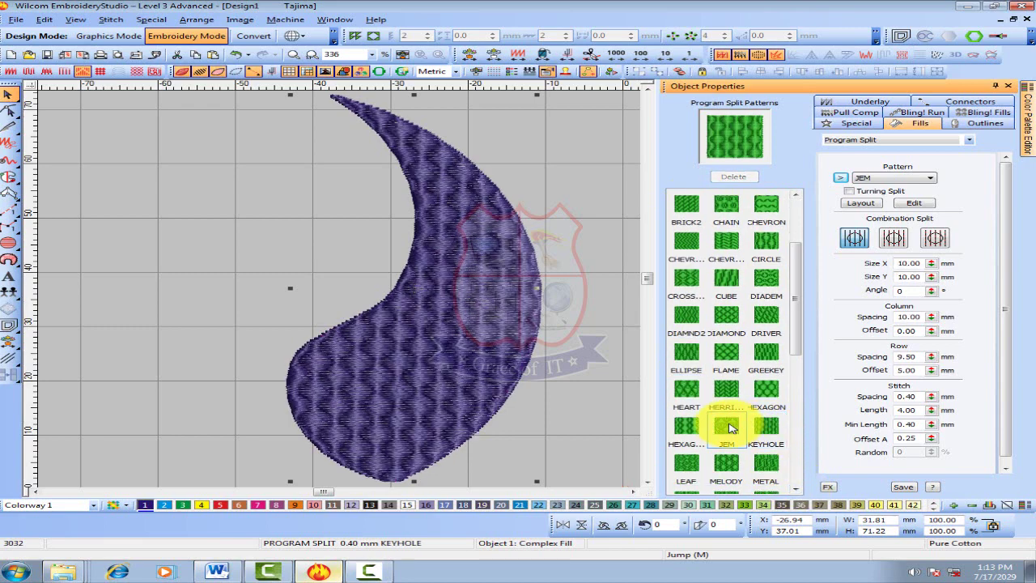
left_click(689, 428)
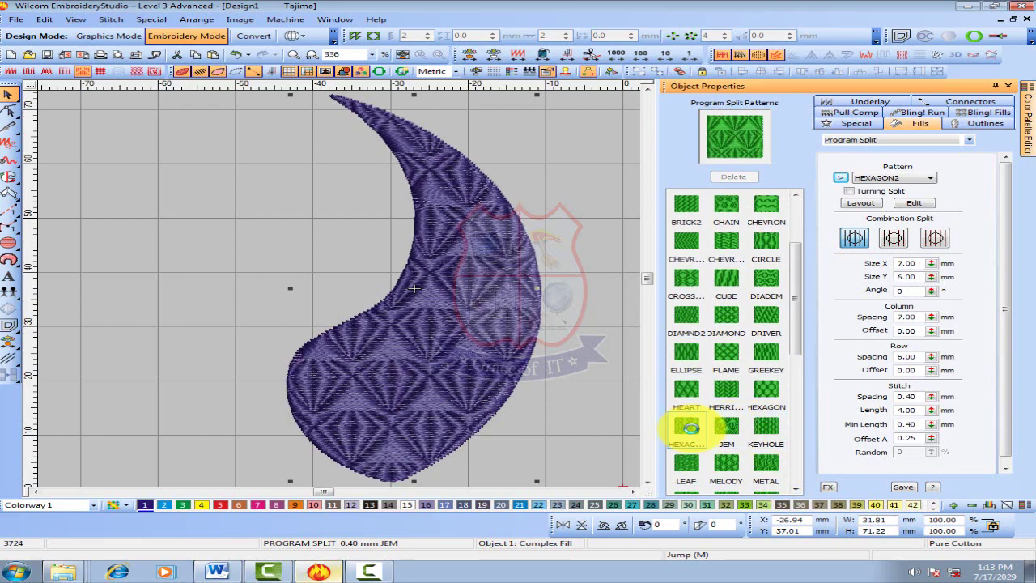
left_click(687, 390)
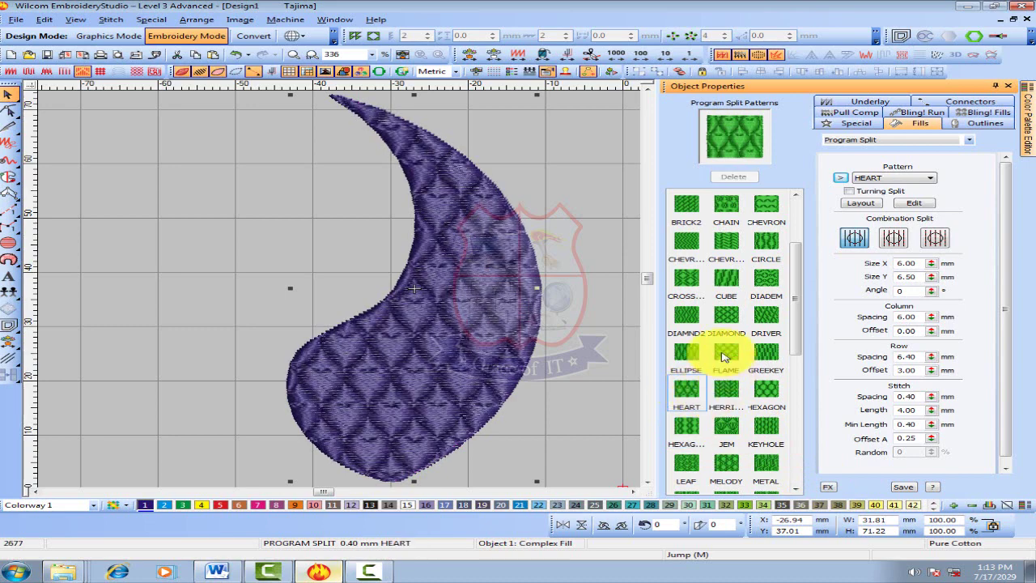
Try the FLAME, CROSSTILE and BASKET2 Program Split patterns on the comma-shaped object
left_click(725, 353)
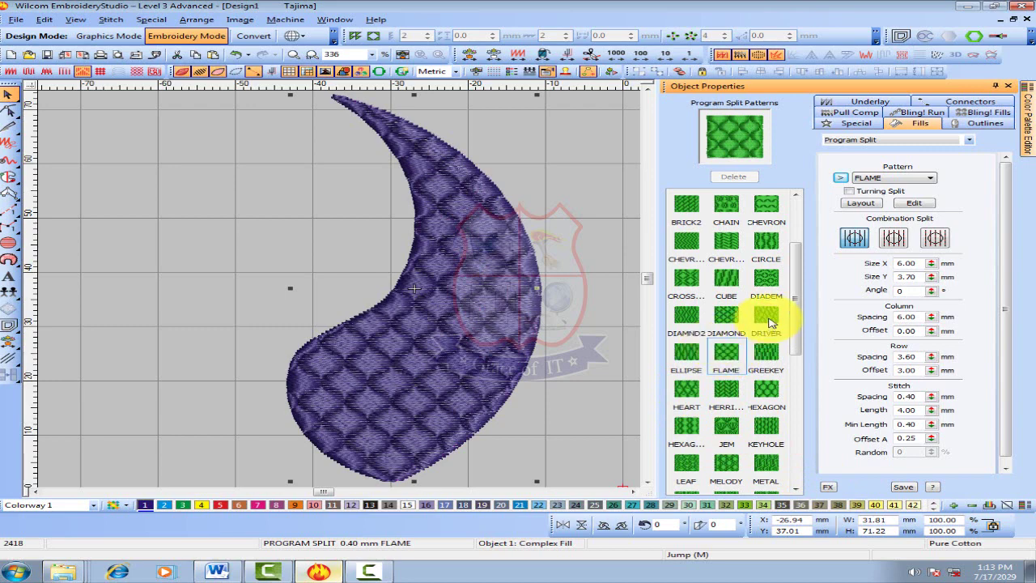
left_click(687, 277)
scroll(692, 281, "up", 1)
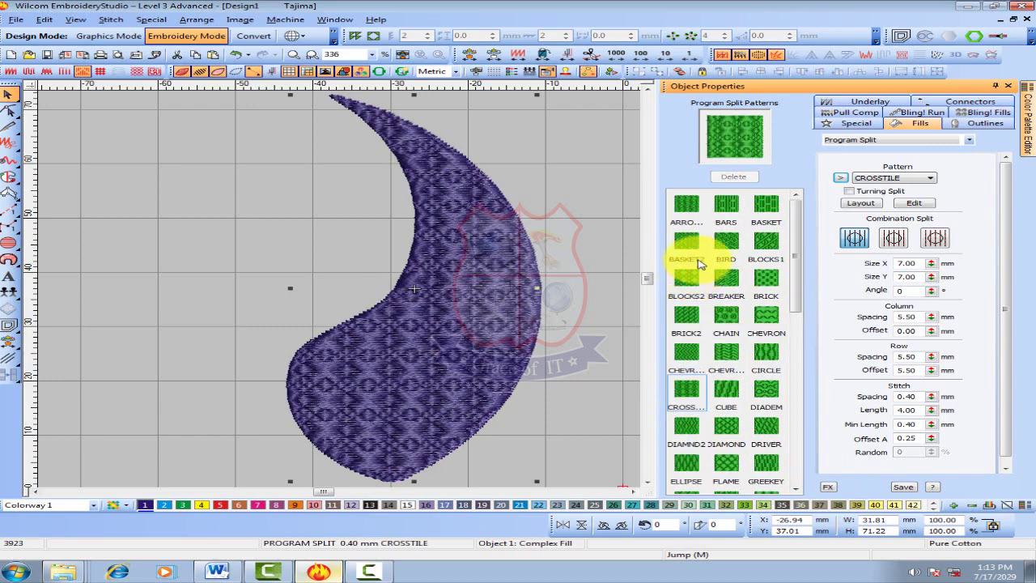
left_click(687, 239)
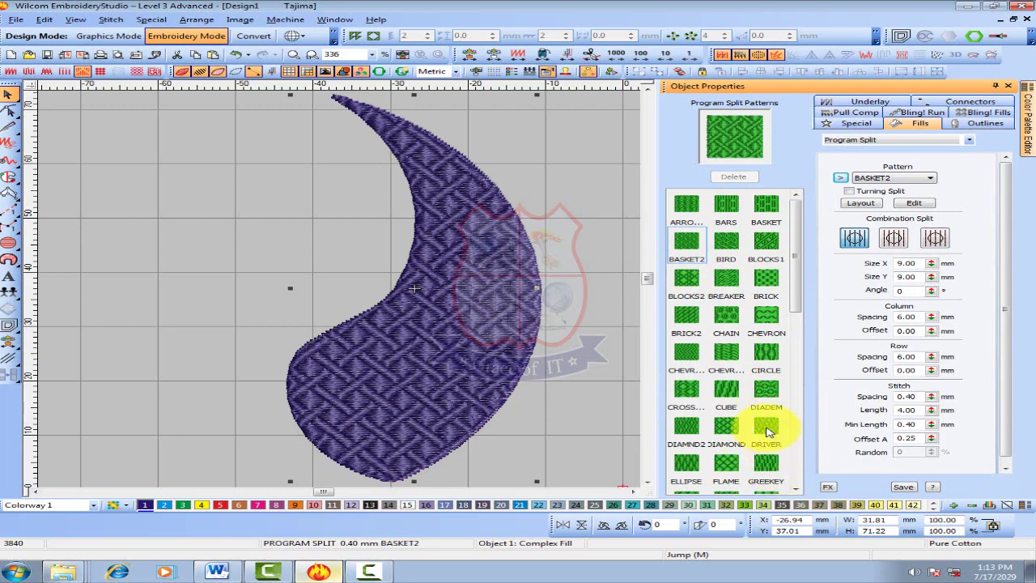
Try the BARS, BLOCKS1 and BRICK patterns on the shape, and apply the DIAMOND pattern
left_click(725, 203)
left_click(770, 243)
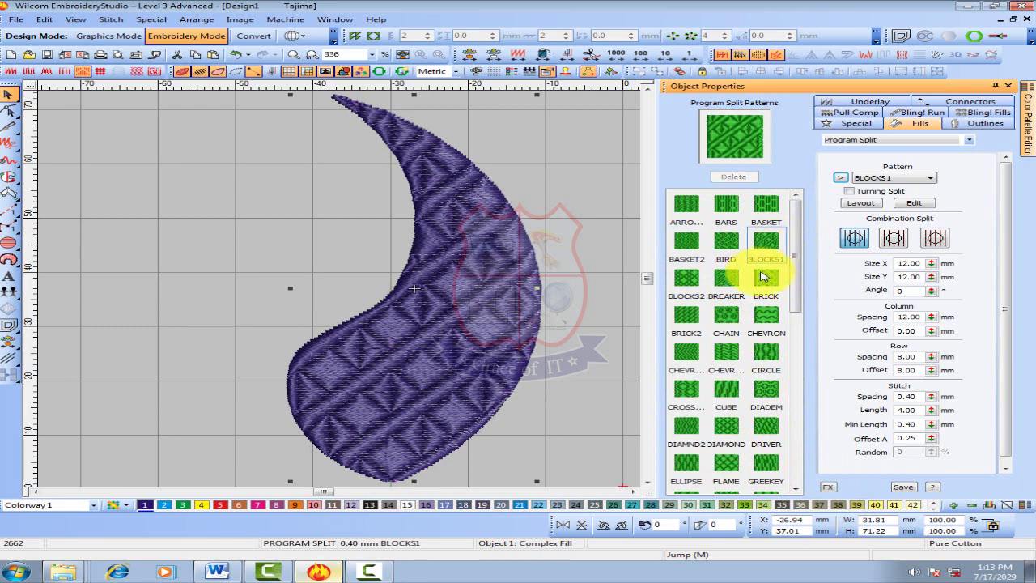
left_click(765, 279)
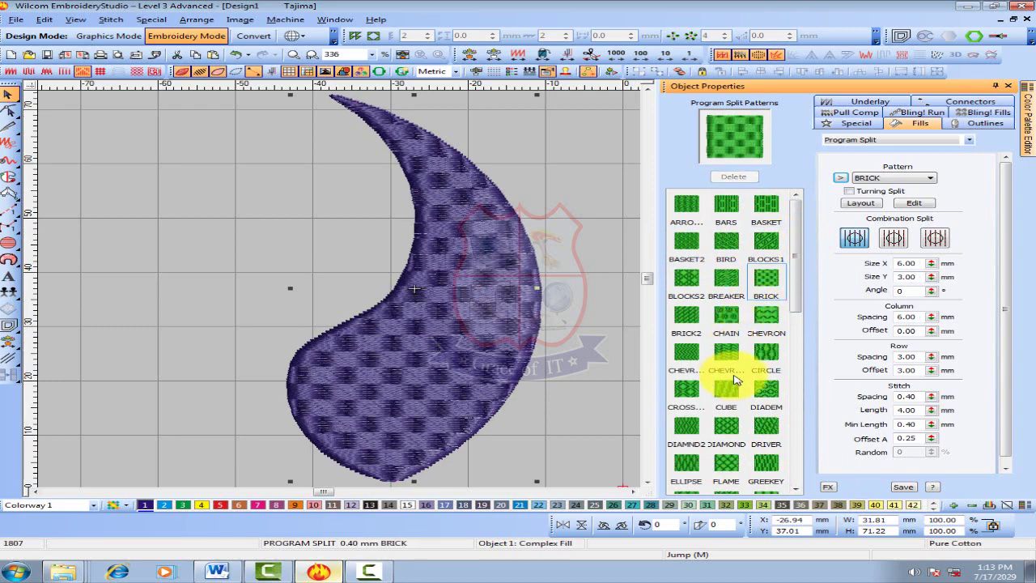
left_click(728, 429)
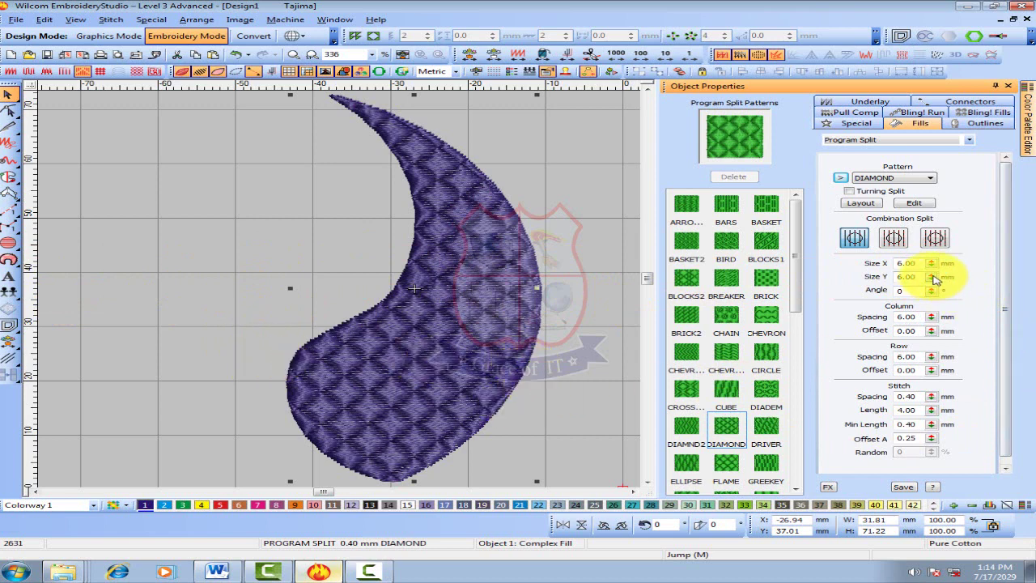
Set the DIAMOND pattern's column spacing and its Size X both to 9 mm
left_click_drag(919, 264, 877, 267)
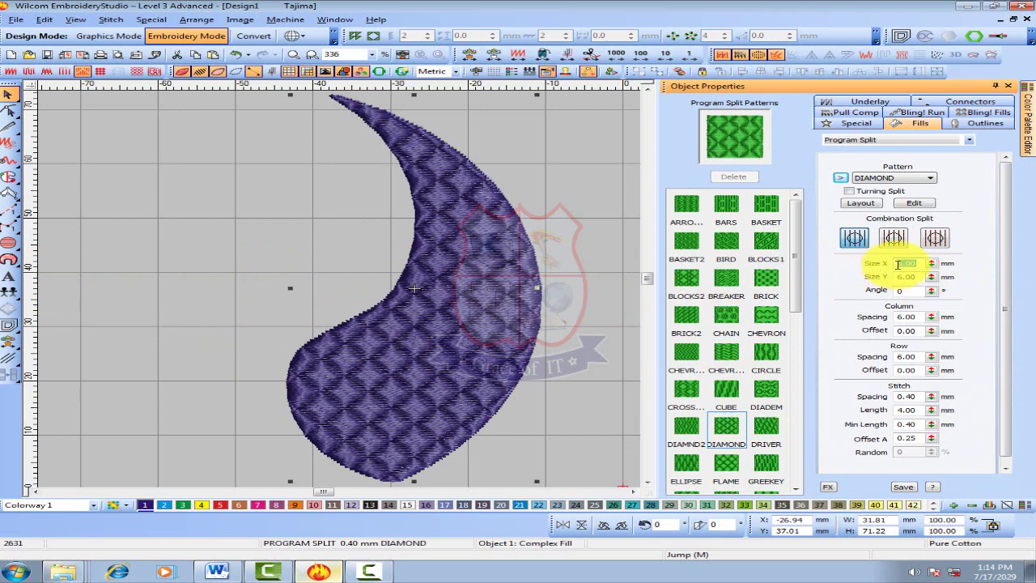
left_click_drag(929, 316, 881, 316)
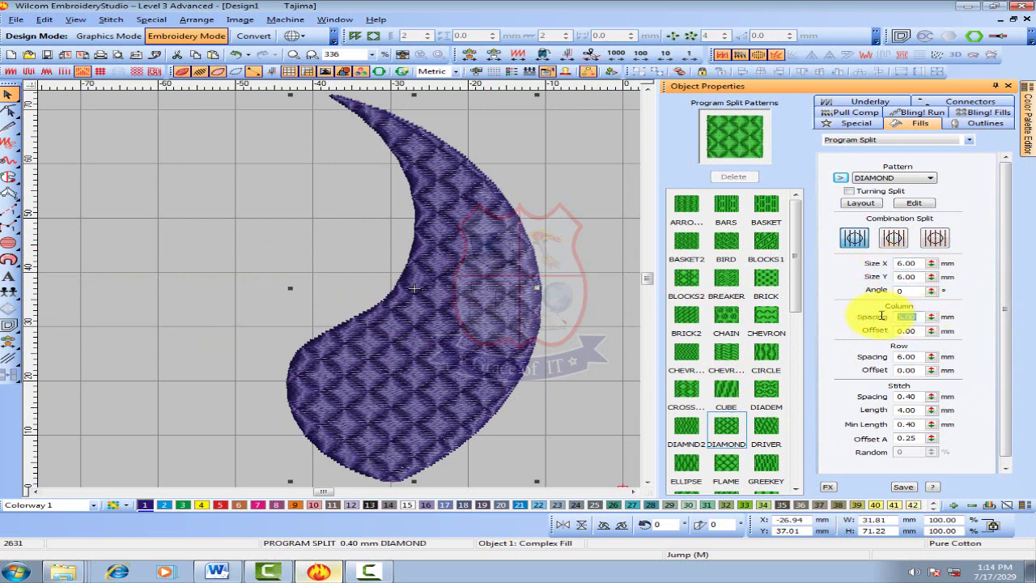
double_click(908, 263)
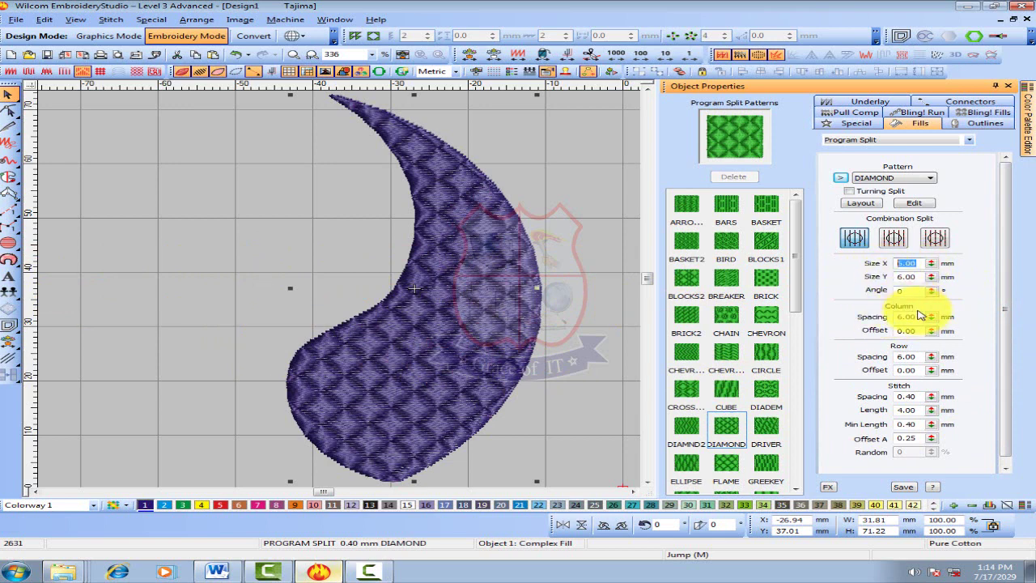
left_click_drag(917, 317, 868, 338)
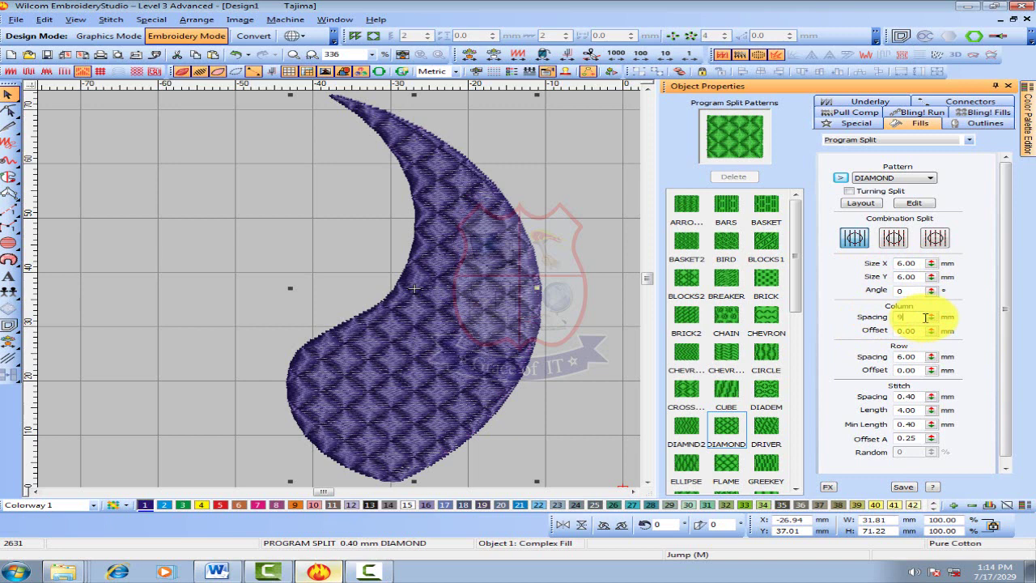
key("Return")
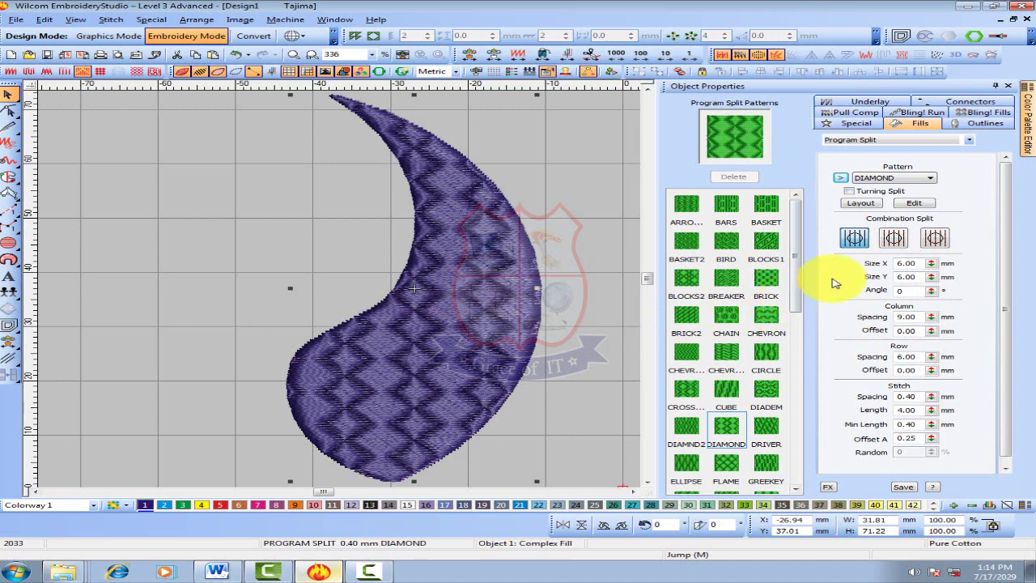
left_click_drag(922, 263, 870, 267)
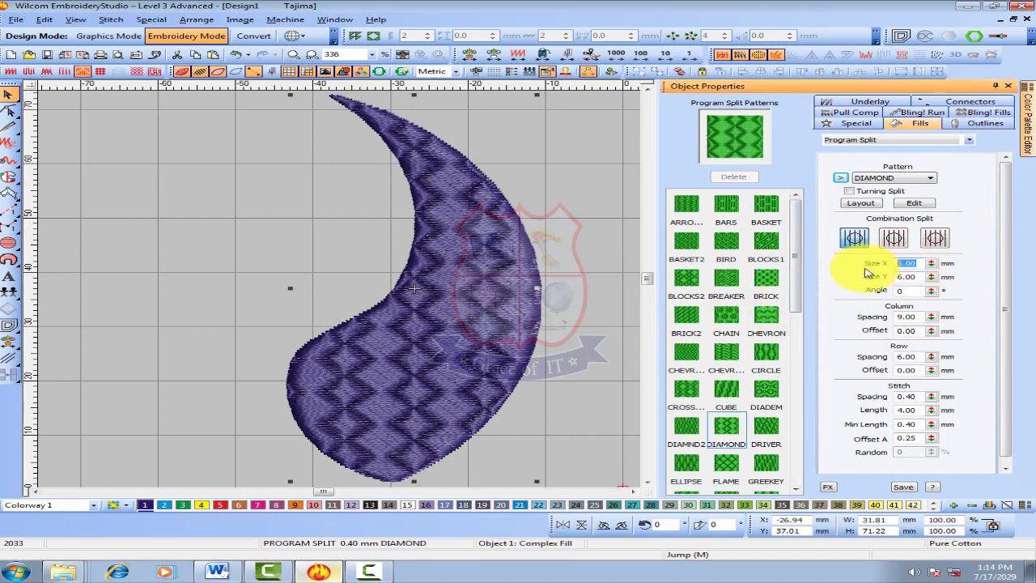
key("Return")
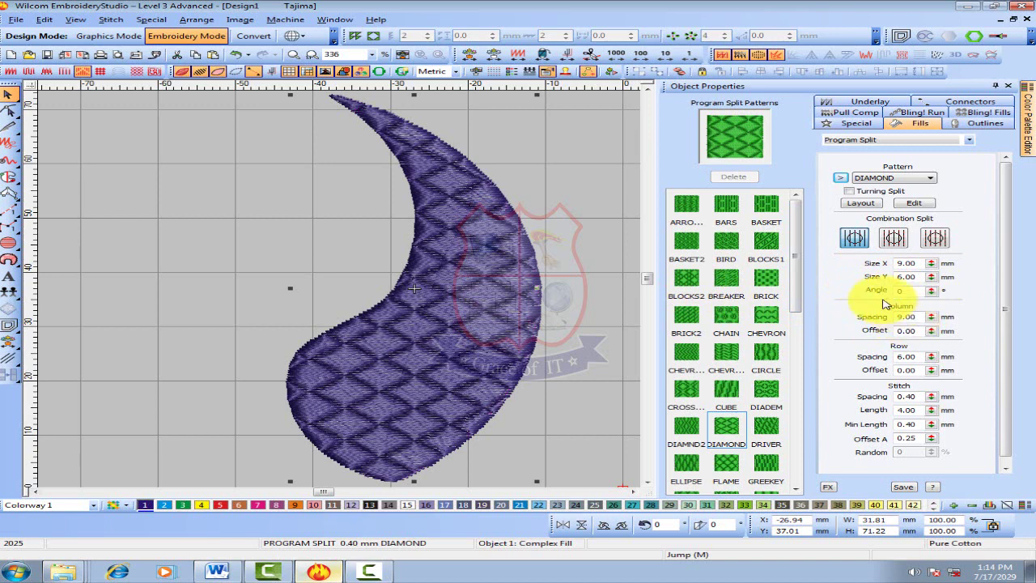
Set the DIAMOND pattern's Size X and column spacing back to 6 mm
left_click(874, 272)
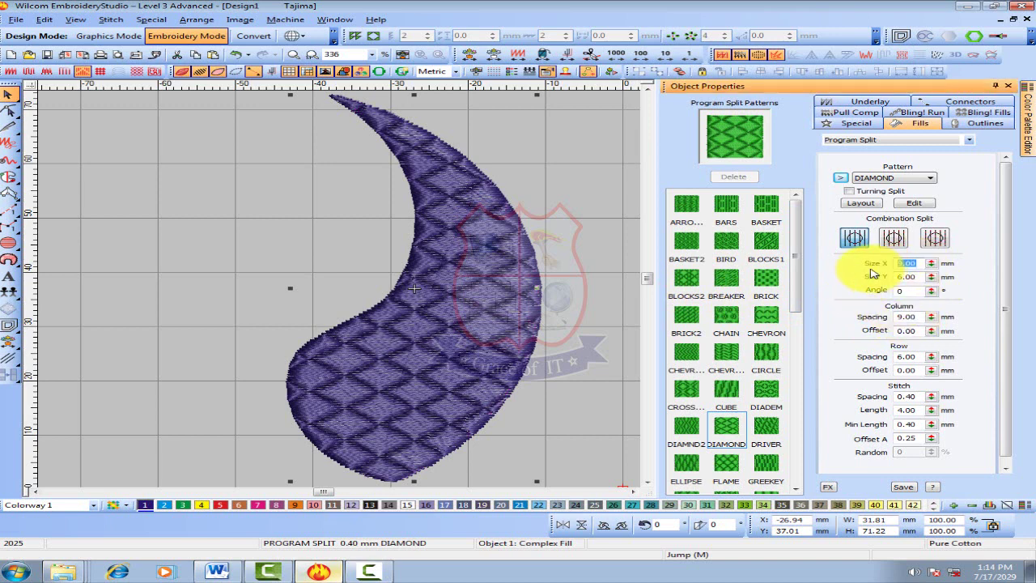
key("Return")
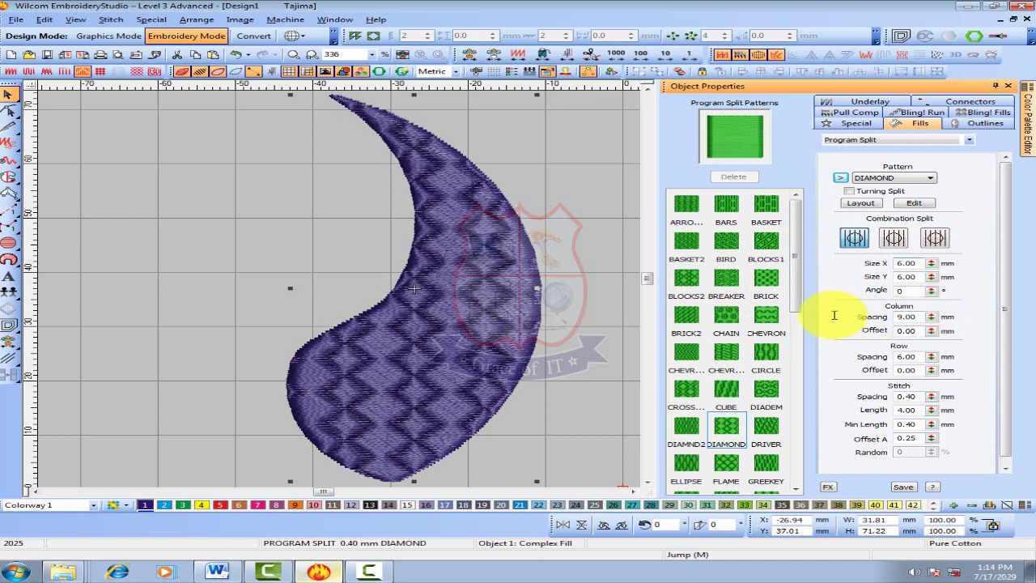
left_click(898, 318)
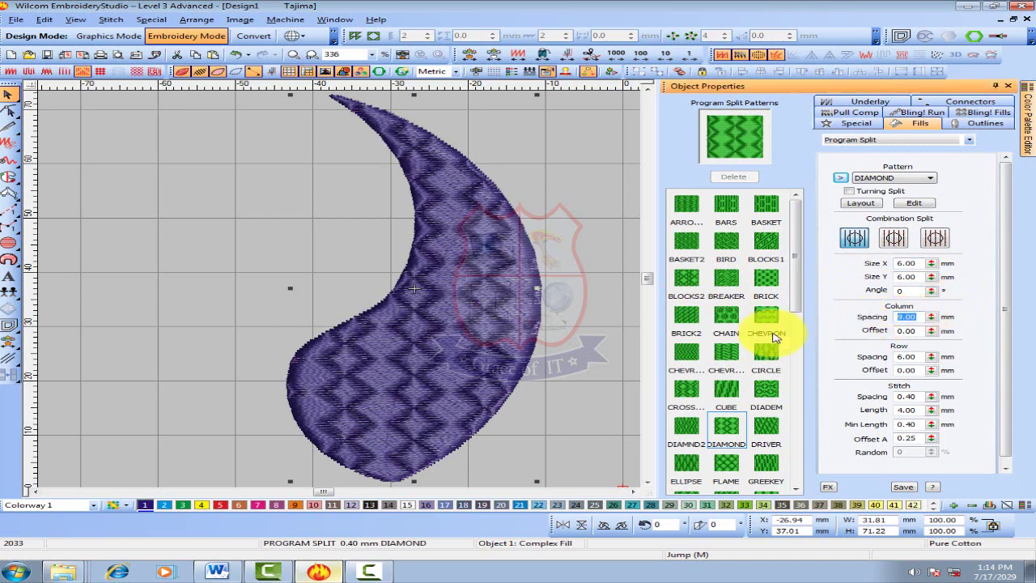
type("6")
key("Return")
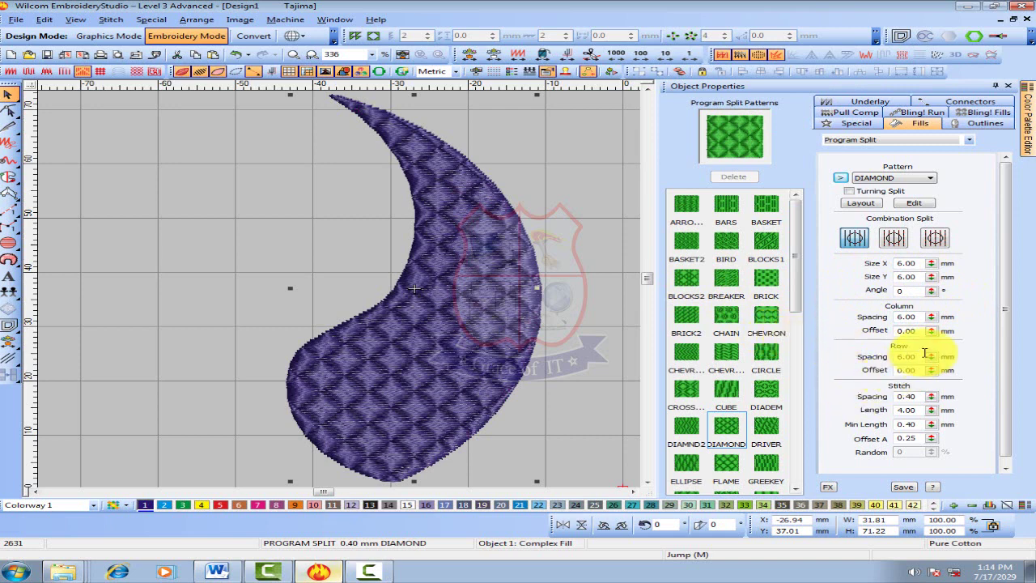
Set the DIAMOND pattern's Size Y and its row spacing both to 3 mm
left_click_drag(920, 276, 883, 280)
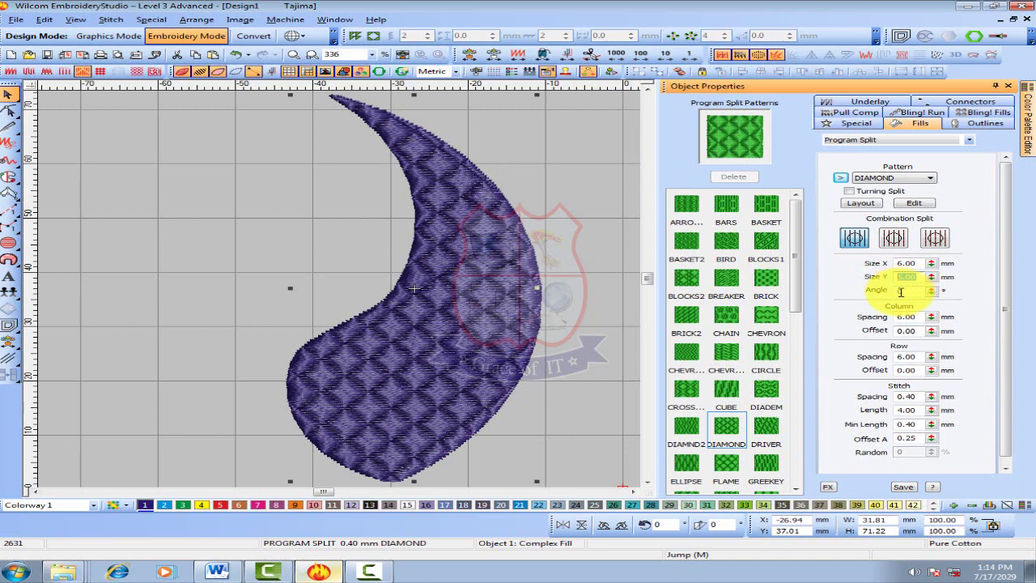
left_click(904, 357)
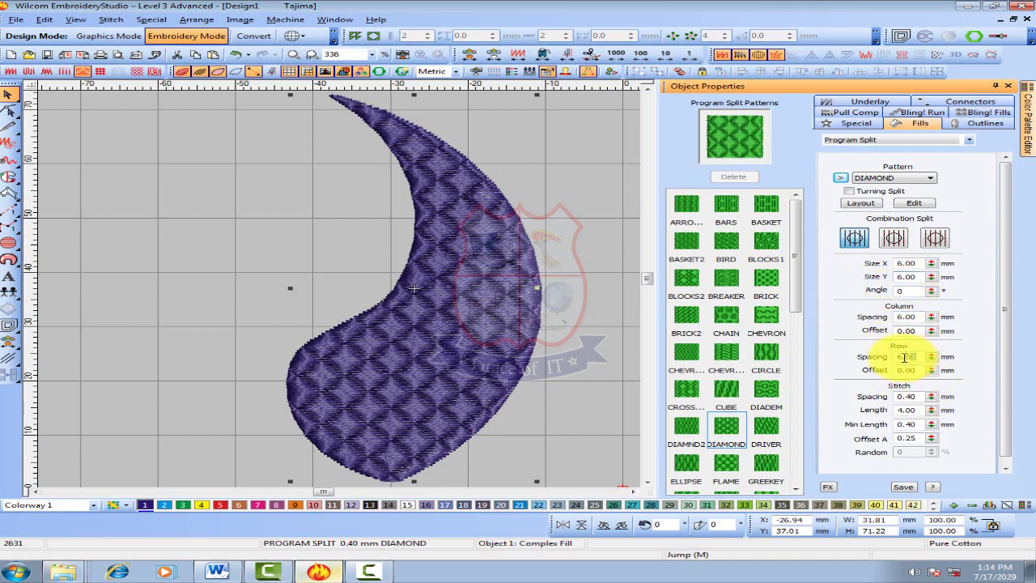
double_click(905, 357)
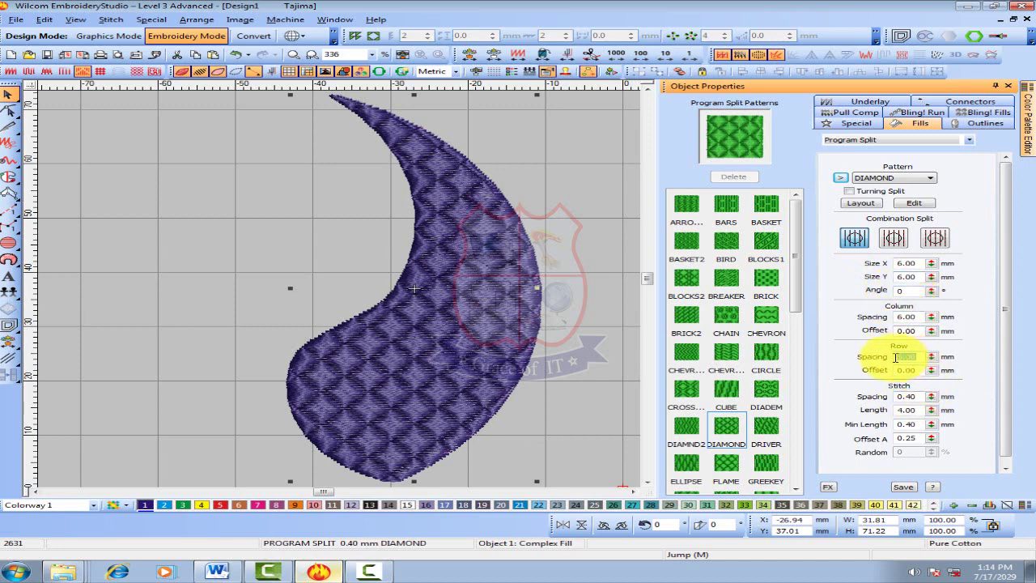
double_click(919, 276)
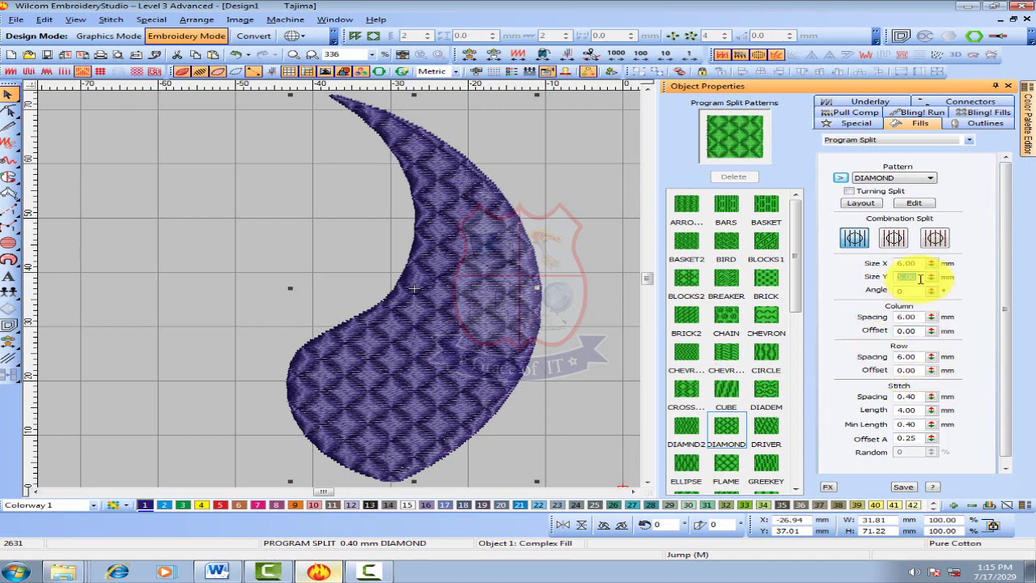
key("Return")
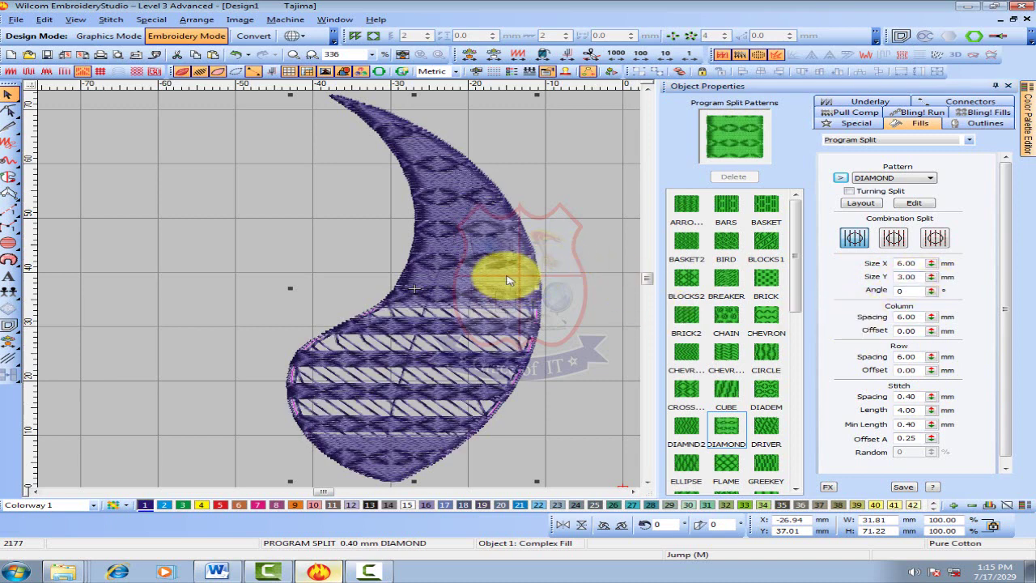
left_click(920, 364)
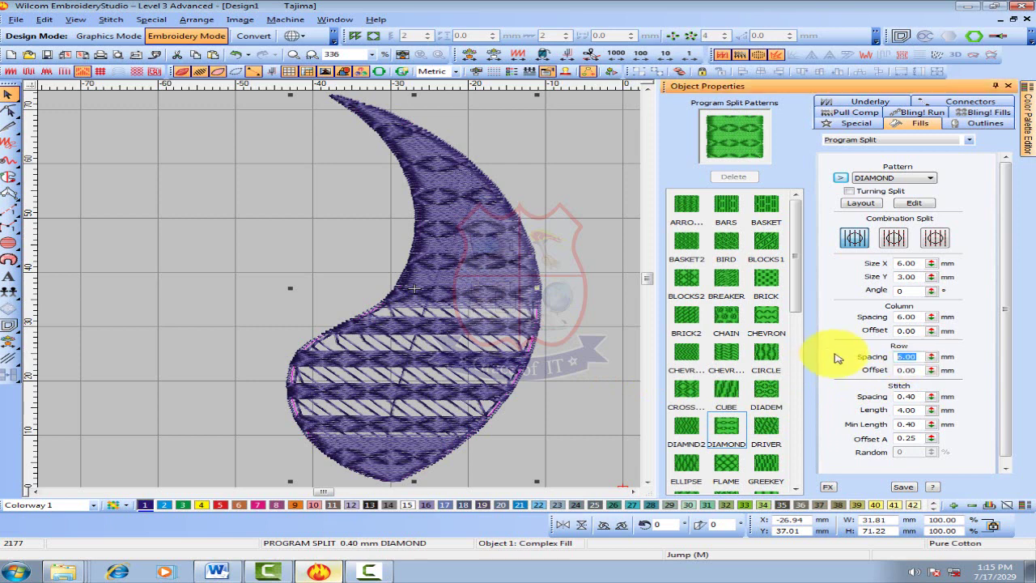
key("Return")
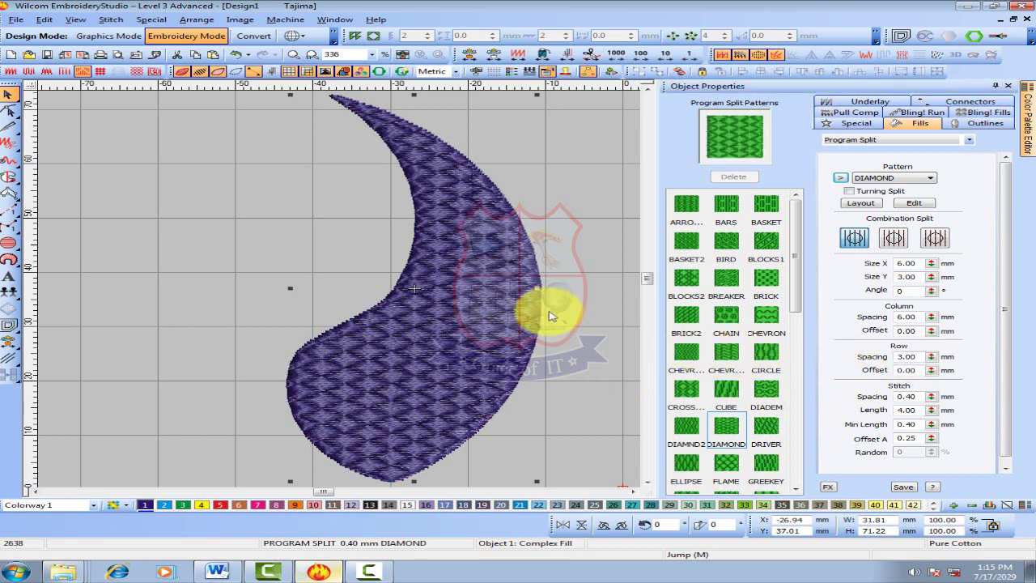
Set the DIAMOND pattern's Size Y and row spacing back to 6 mm
left_click(908, 277)
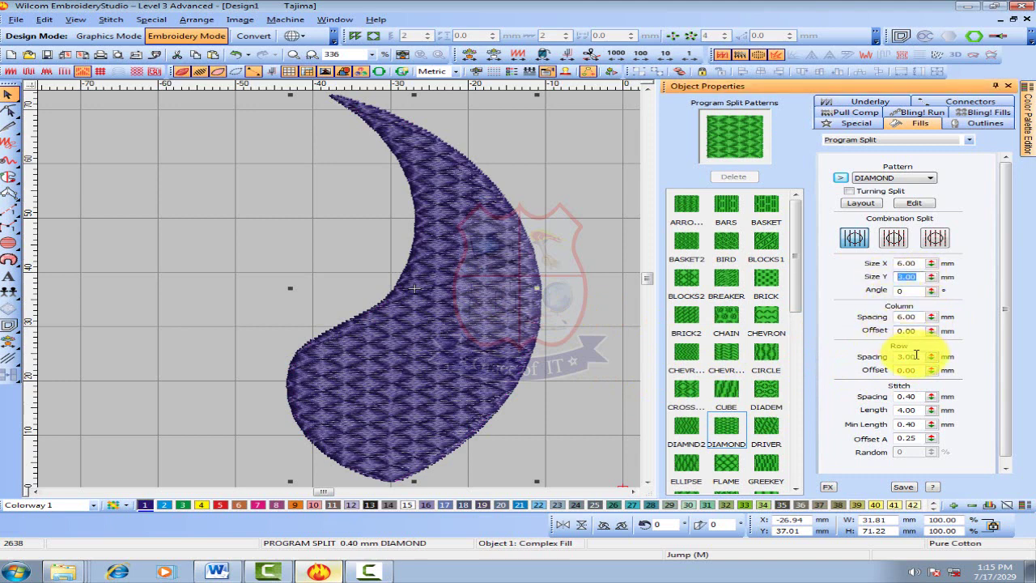
left_click(906, 263)
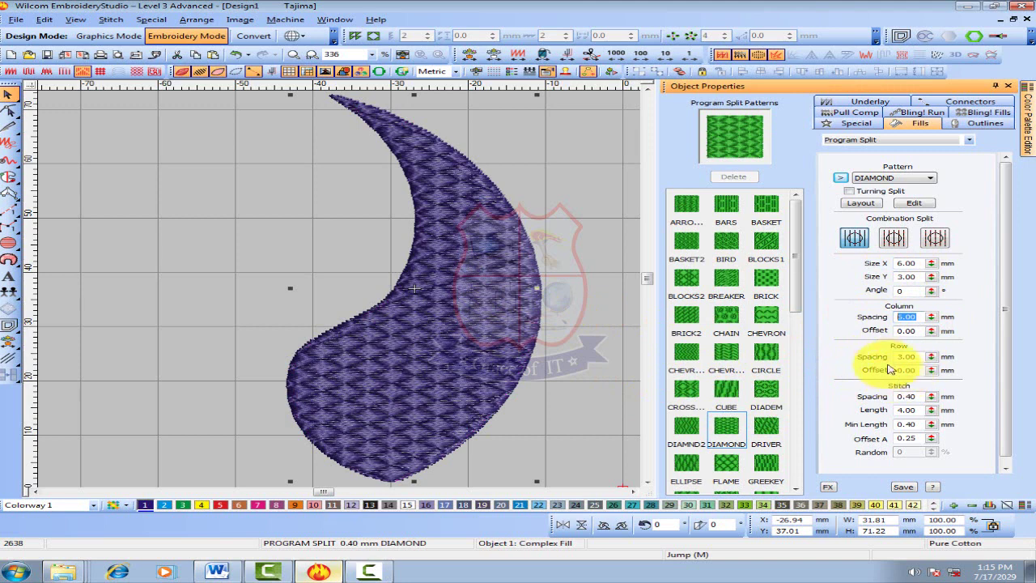
left_click(907, 315)
left_click(900, 276)
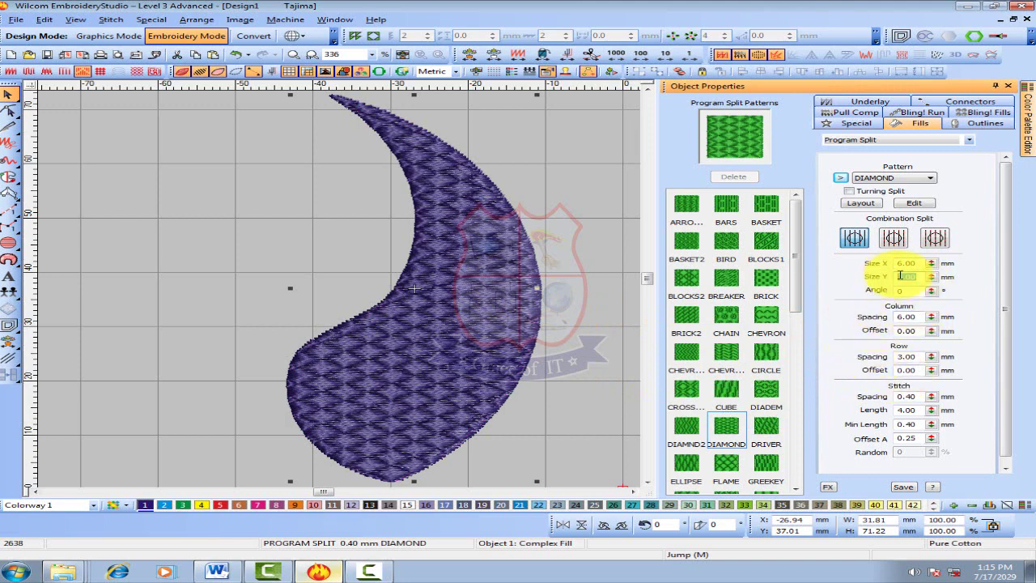
type("6")
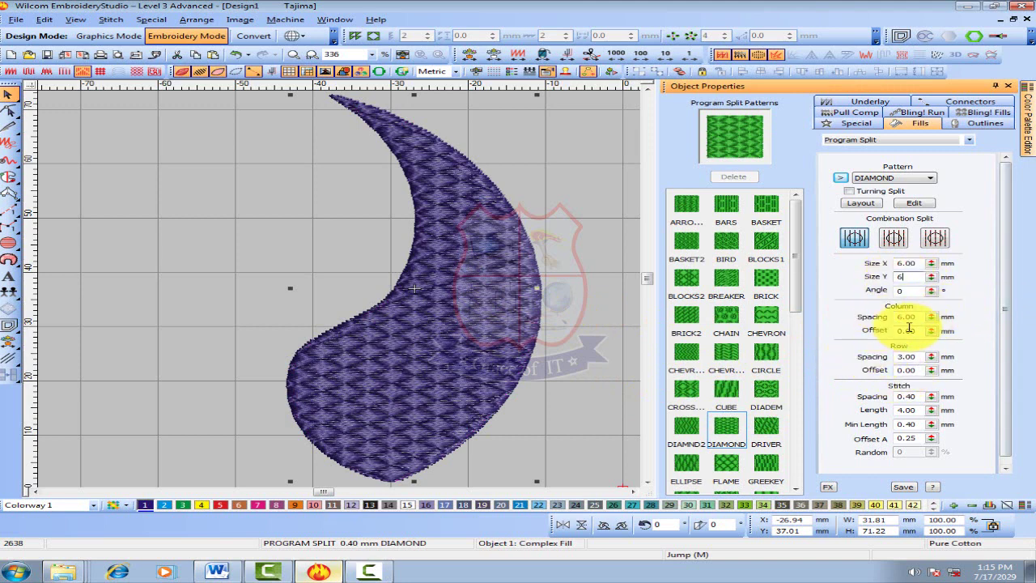
left_click(915, 356)
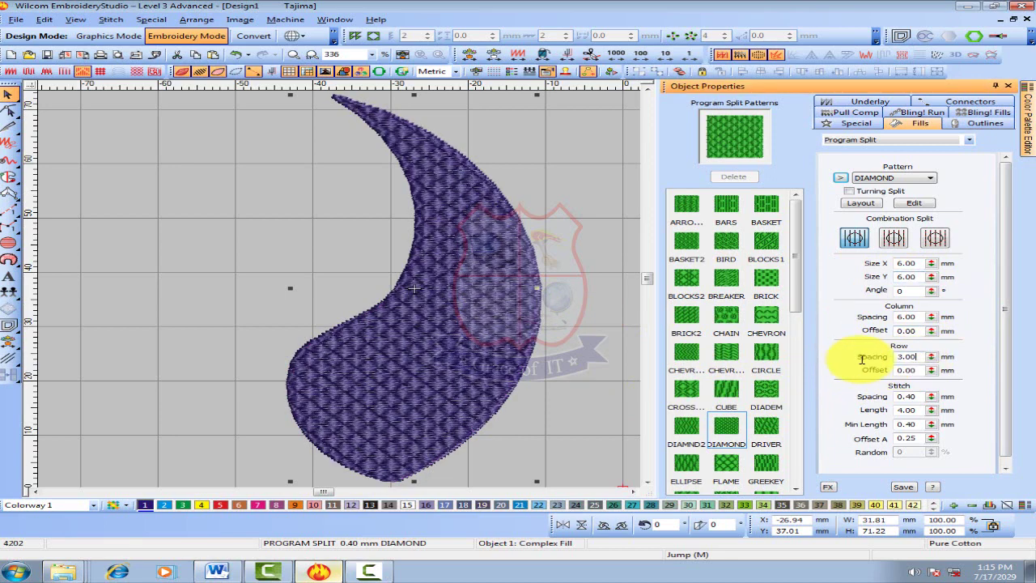
key("Return")
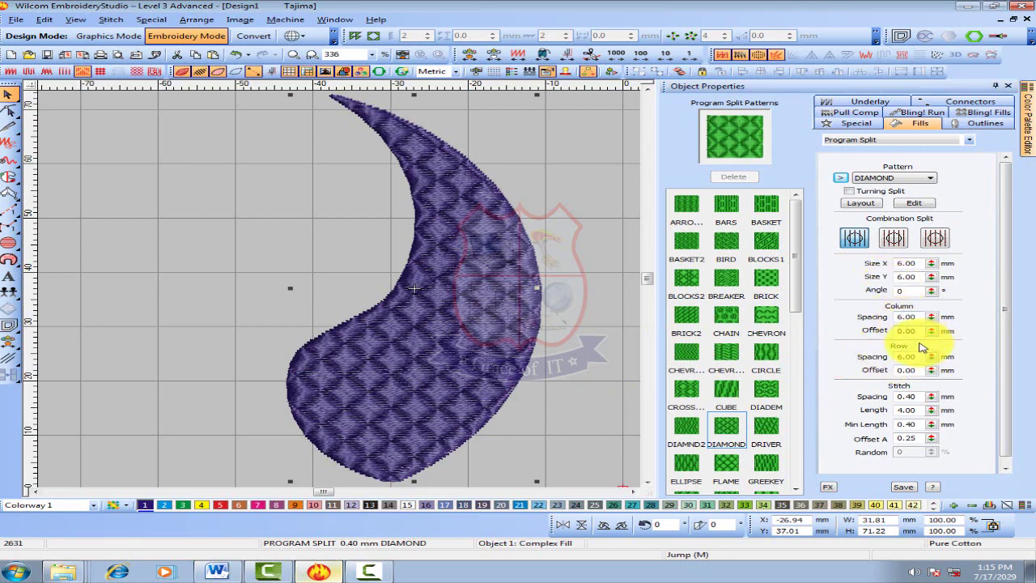
Try a pattern angle of 45° on the DIAMOND fill, and reset the angle to 0°
left_click(913, 291)
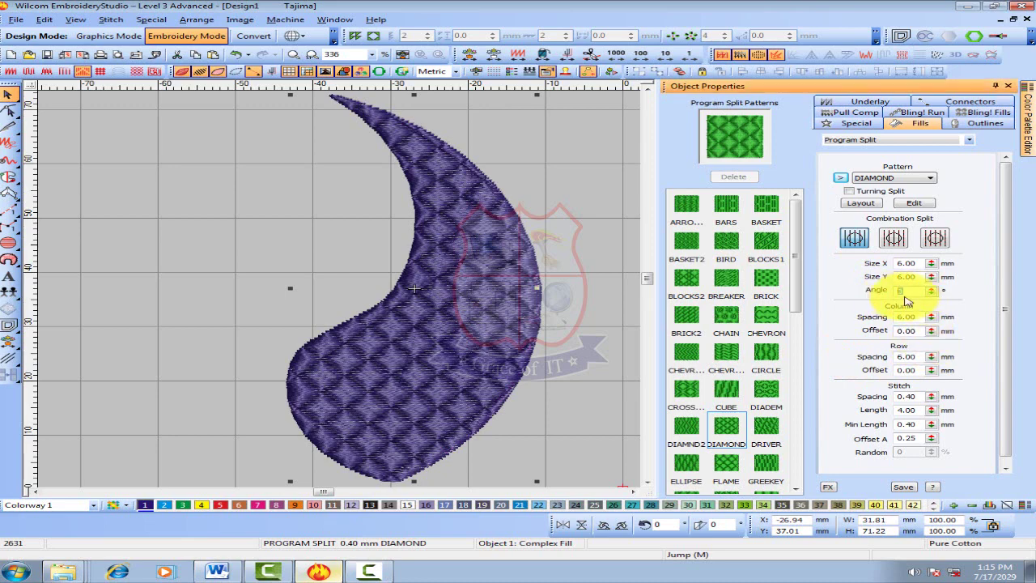
key("Return")
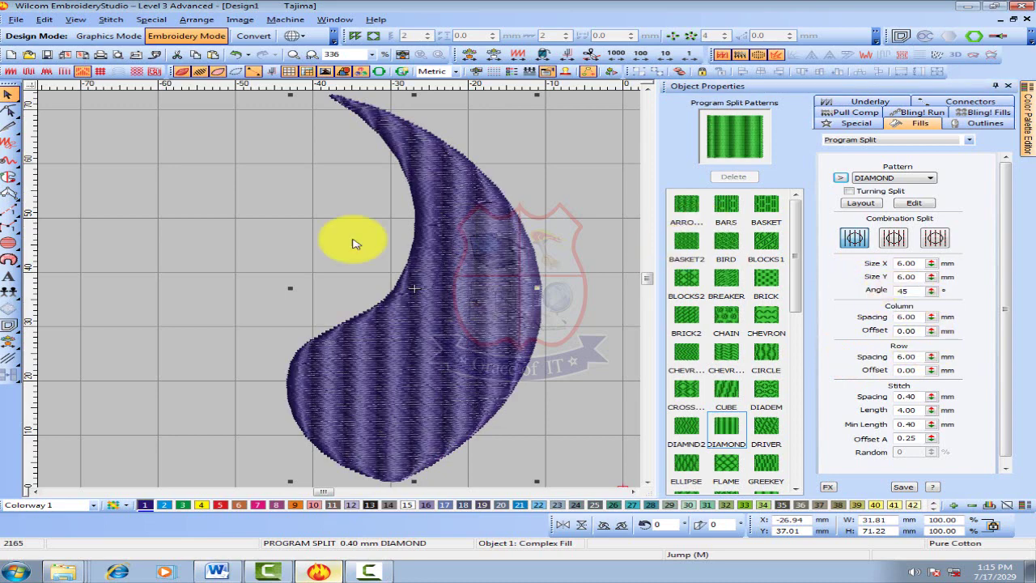
left_click(845, 291)
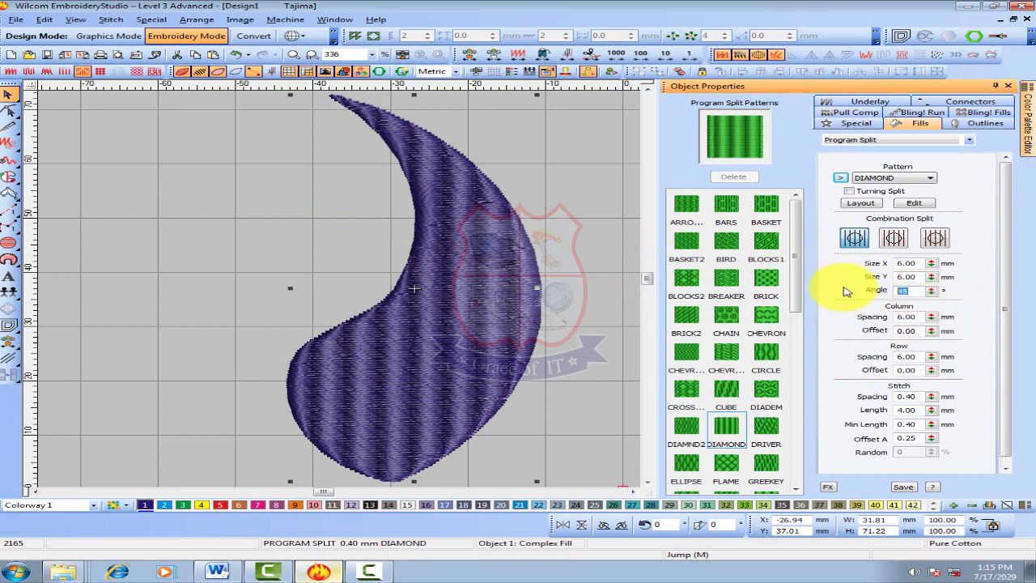
key("Return")
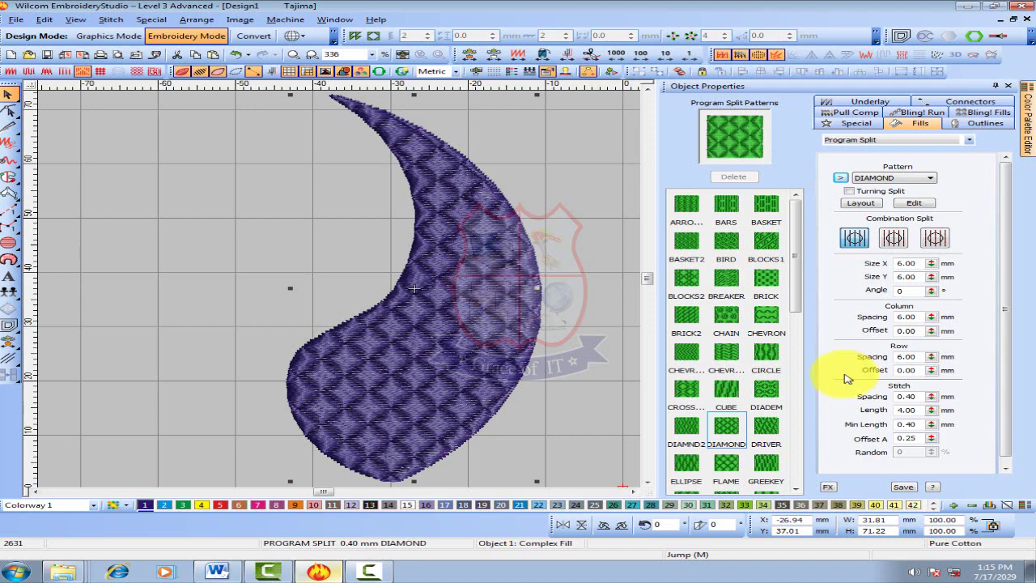
Set the DIAMOND pattern's column offset and row offset both to 3 mm
double_click(907, 330)
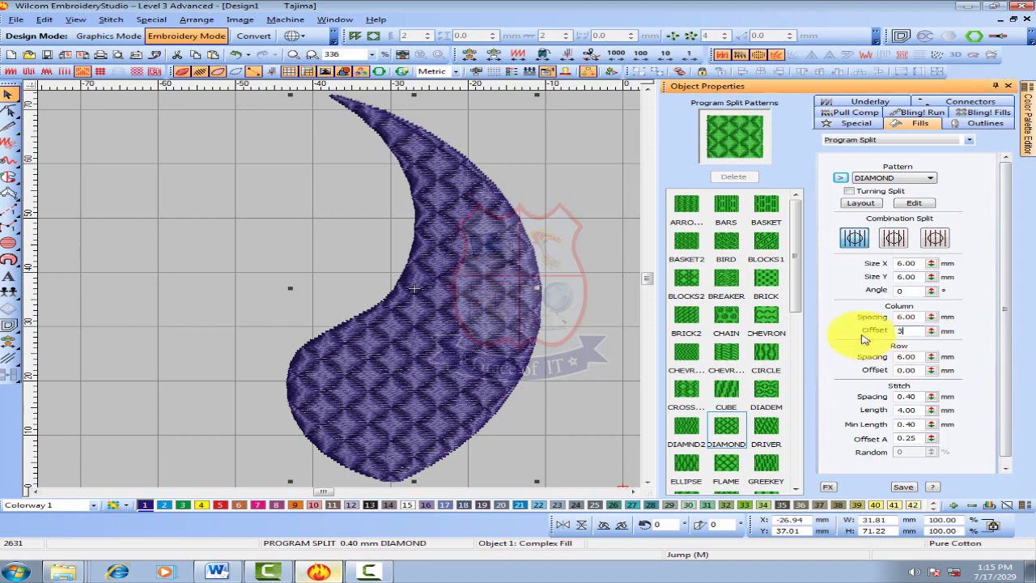
key("Return")
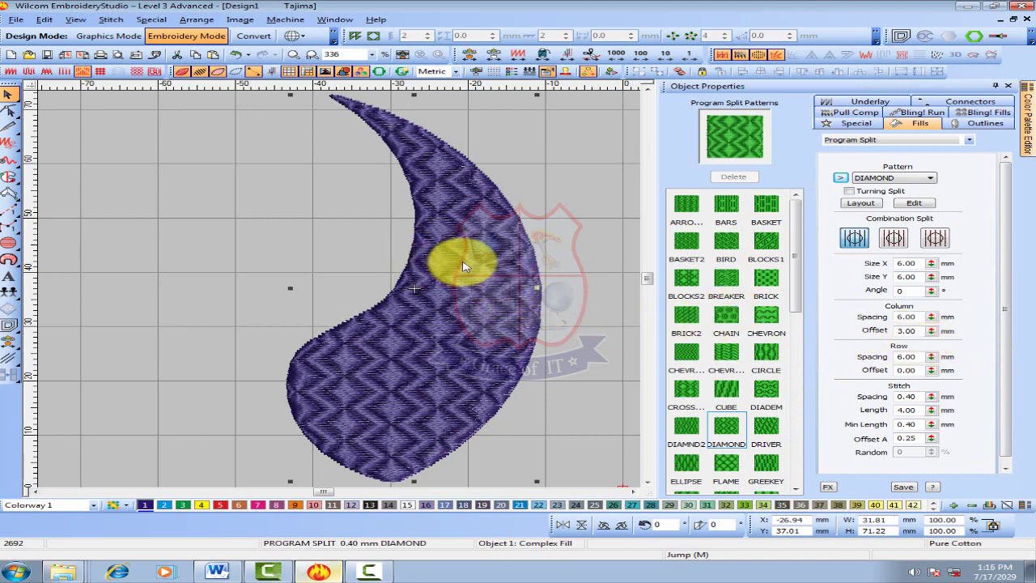
double_click(908, 370)
type("3")
key("Return")
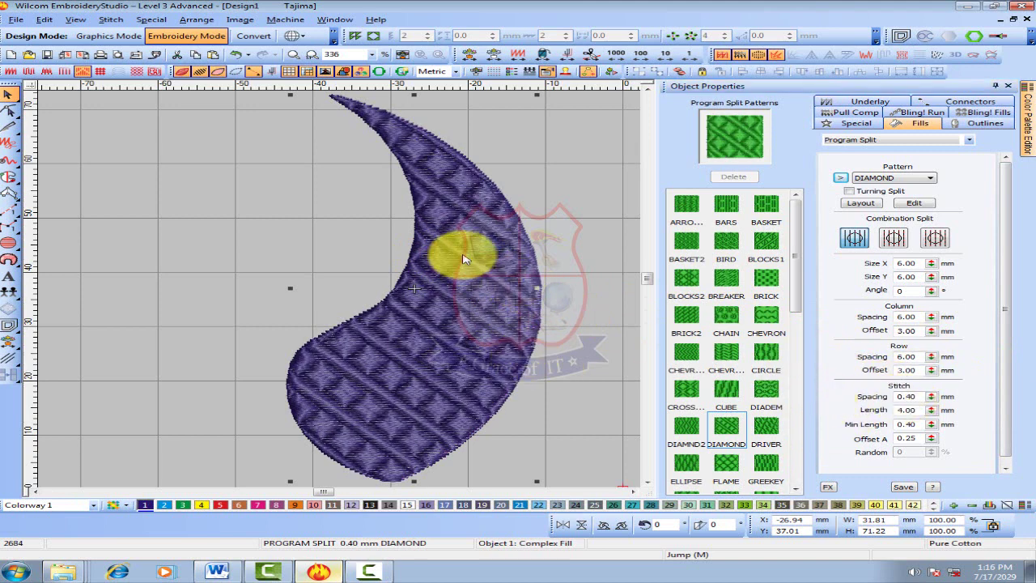
Reset the DIAMOND pattern's row offset to 0, and try a 2 mm column offset before resetting it to 0
double_click(918, 370)
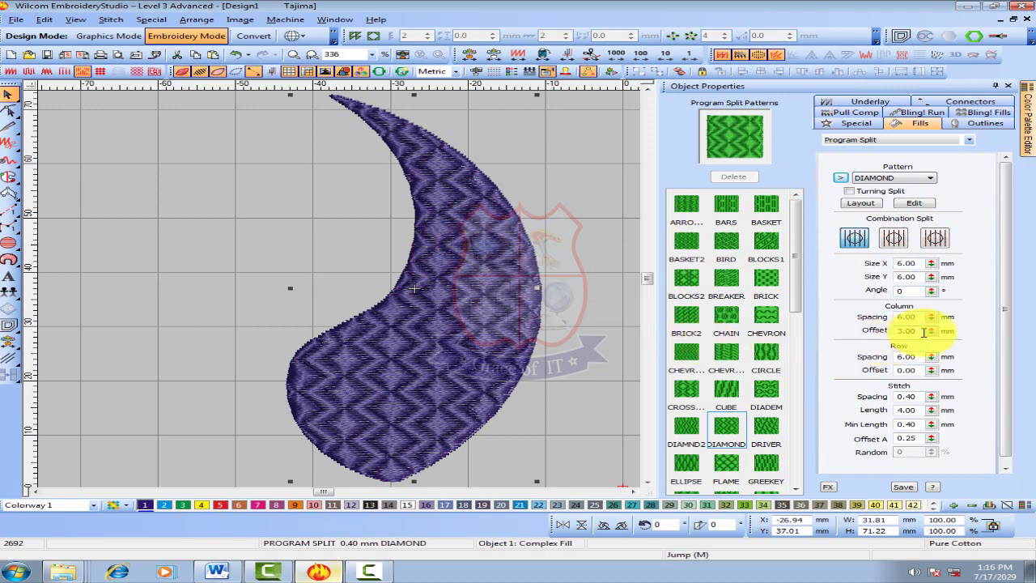
left_click_drag(919, 331, 851, 336)
key("Return")
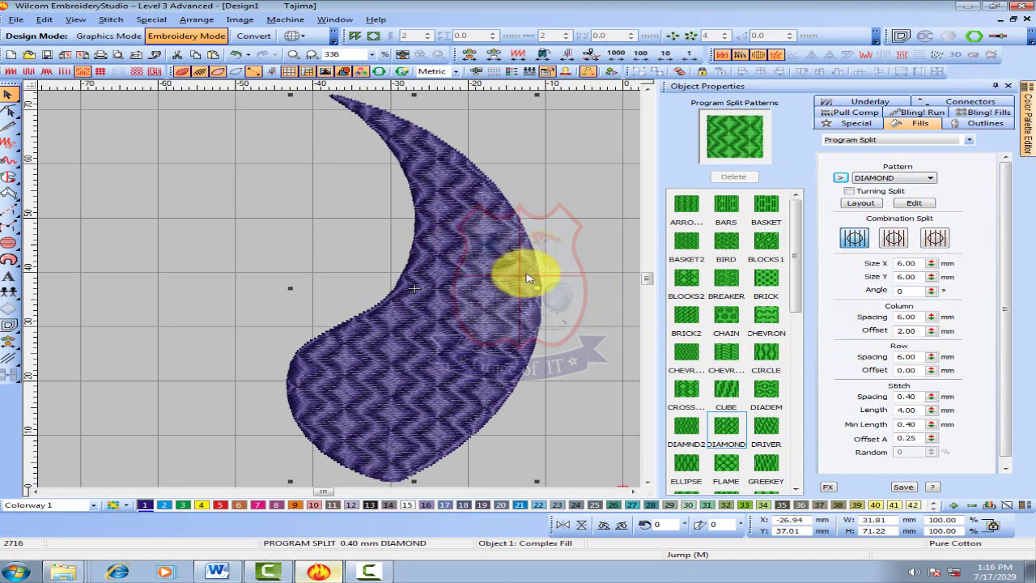
left_click(918, 331)
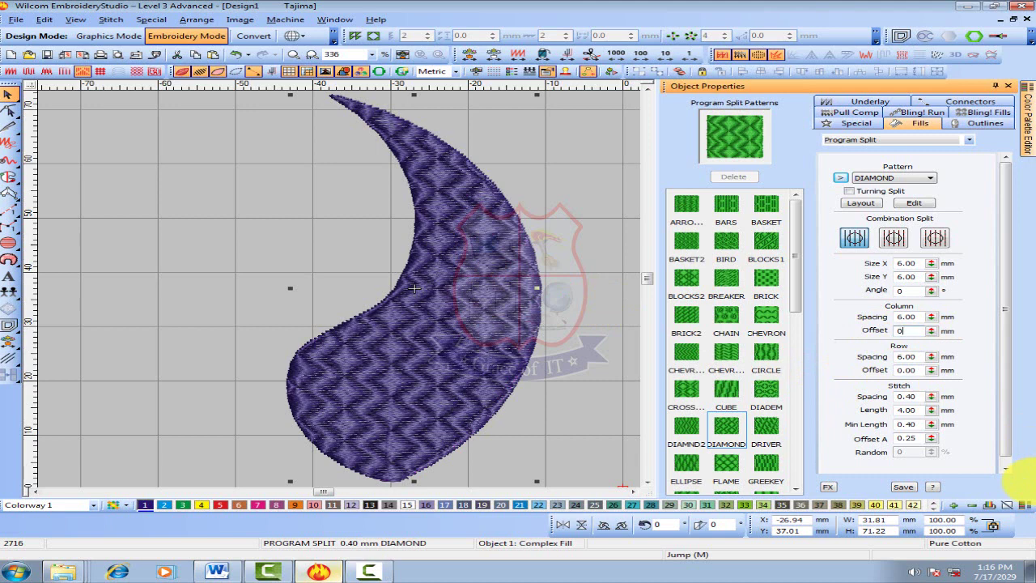
type("0")
key("Return")
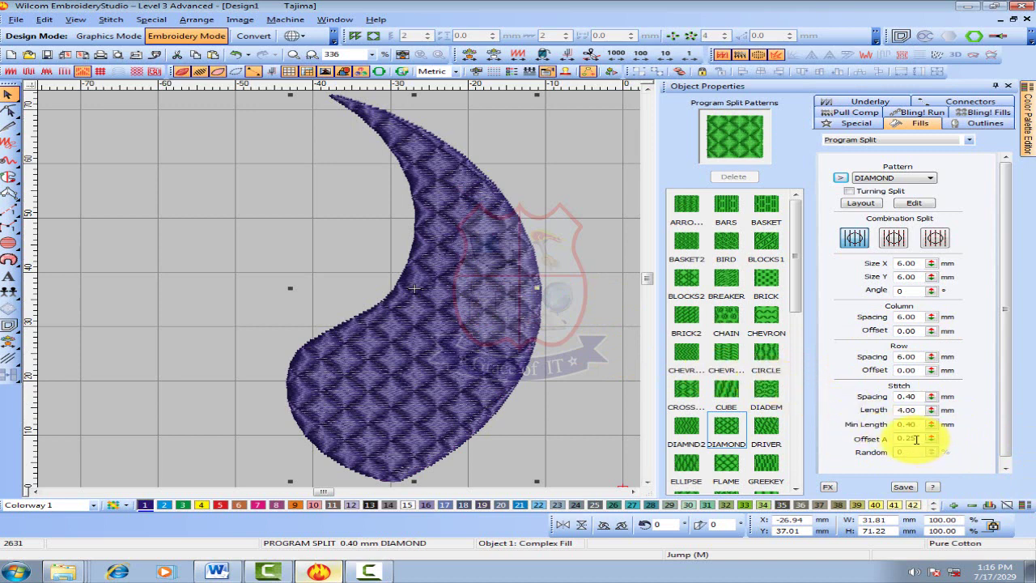
Set the stitch spacing to 0.6 mm, and use Layout to scale the DIAMOND pattern to about 4.31 mm and rotate it about 44°
left_click(906, 397)
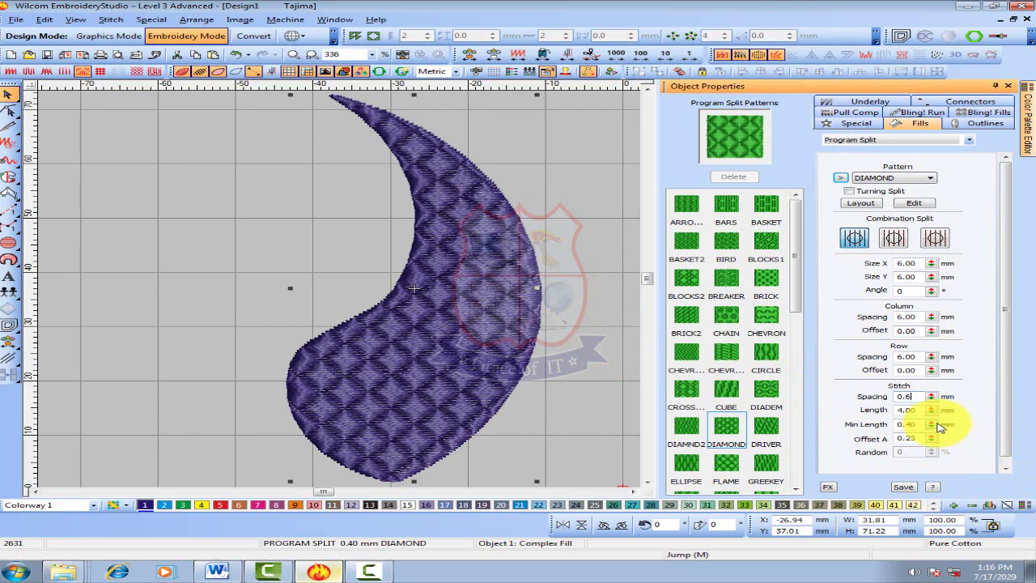
key("Return")
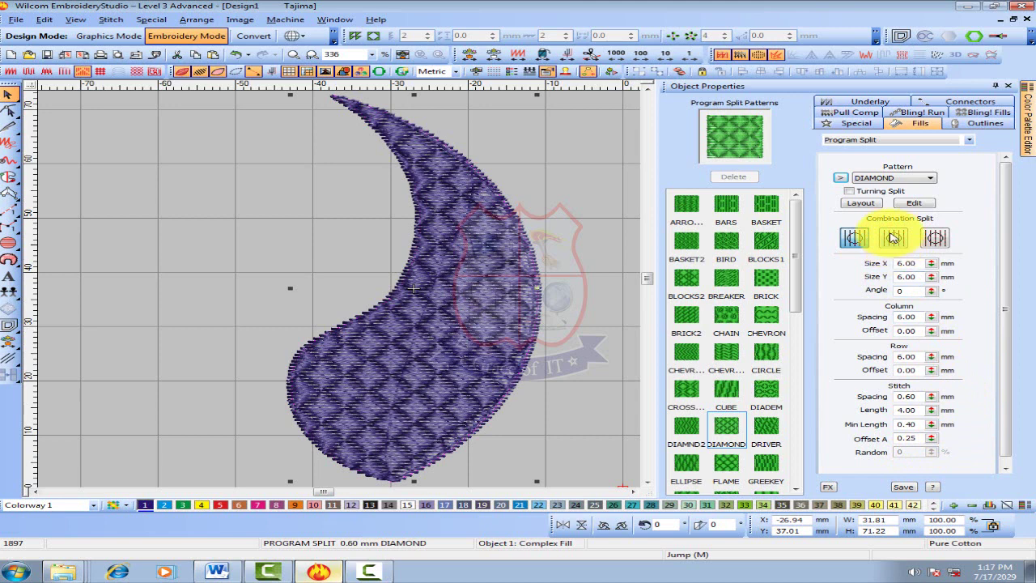
left_click(860, 203)
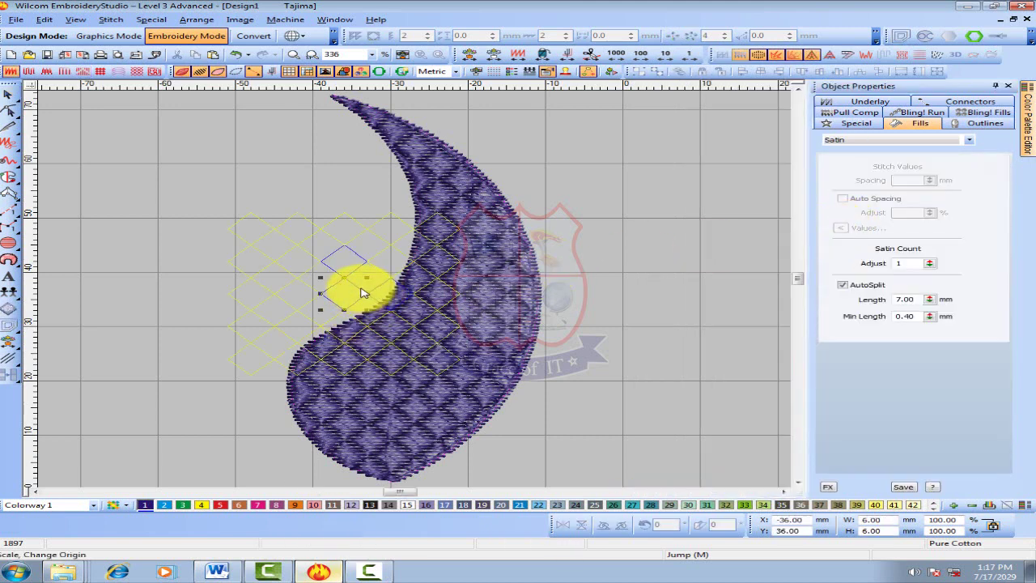
mouse_move(362, 293)
left_mouse_down()
mouse_move(329, 301)
mouse_move(368, 291)
mouse_move(337, 258)
mouse_move(340, 287)
mouse_move(368, 301)
mouse_move(331, 266)
mouse_move(353, 297)
left_mouse_up()
left_click_drag(385, 306, 441, 327)
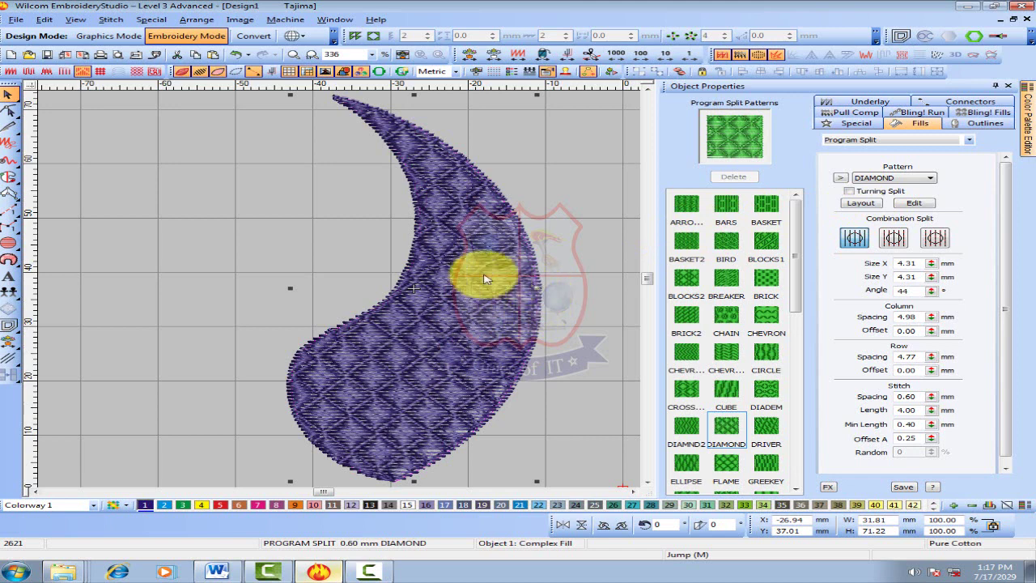
Change the shape to a Motif Fill using the Heart01 motif
left_click(101, 73)
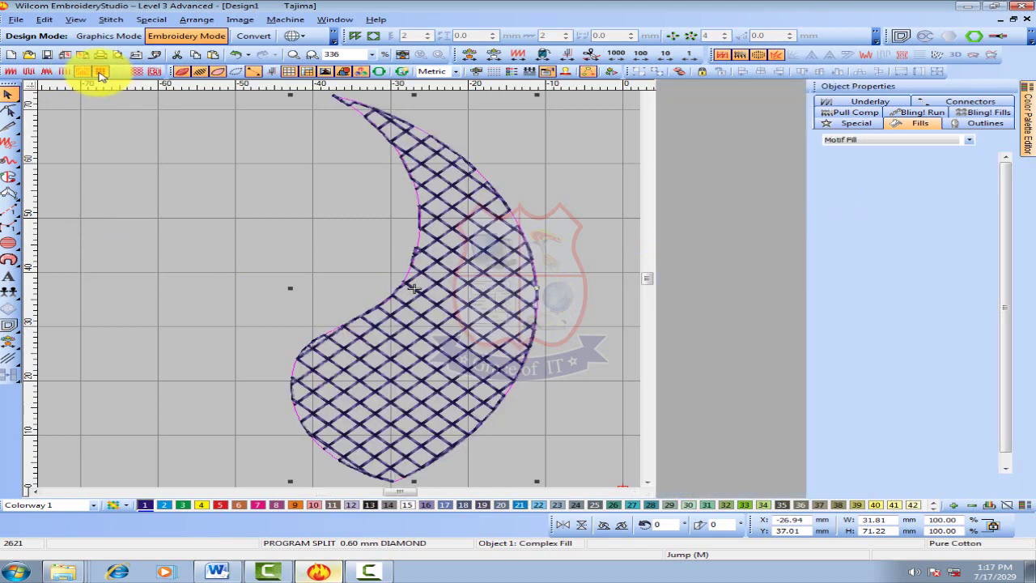
left_click(841, 221)
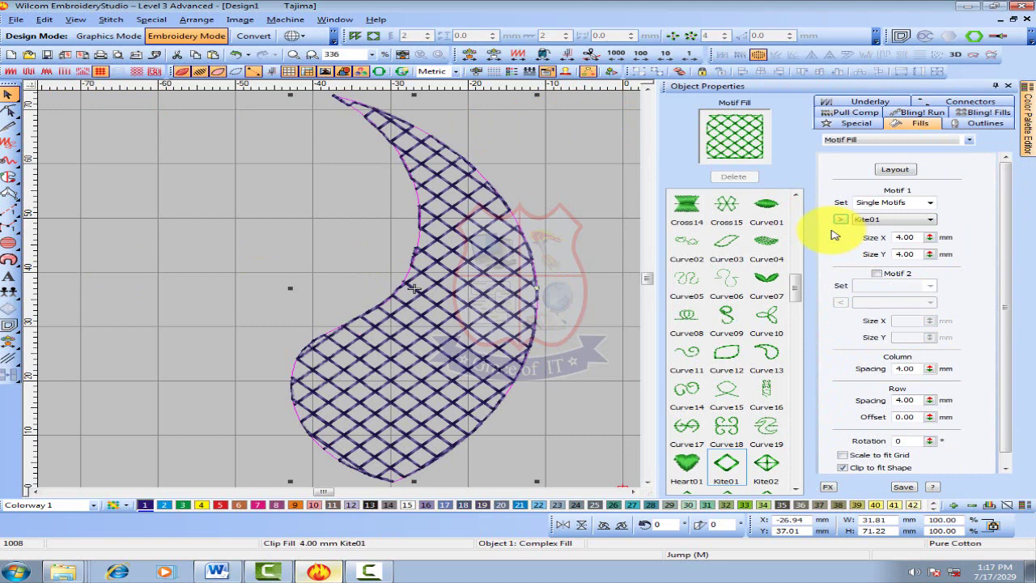
left_click(687, 460)
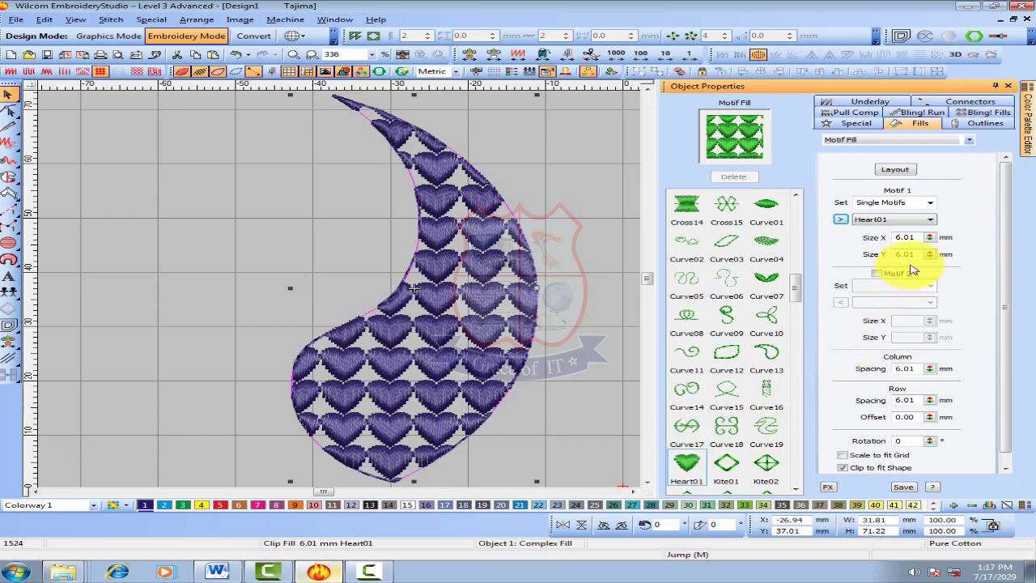
left_click_drag(918, 236, 880, 240)
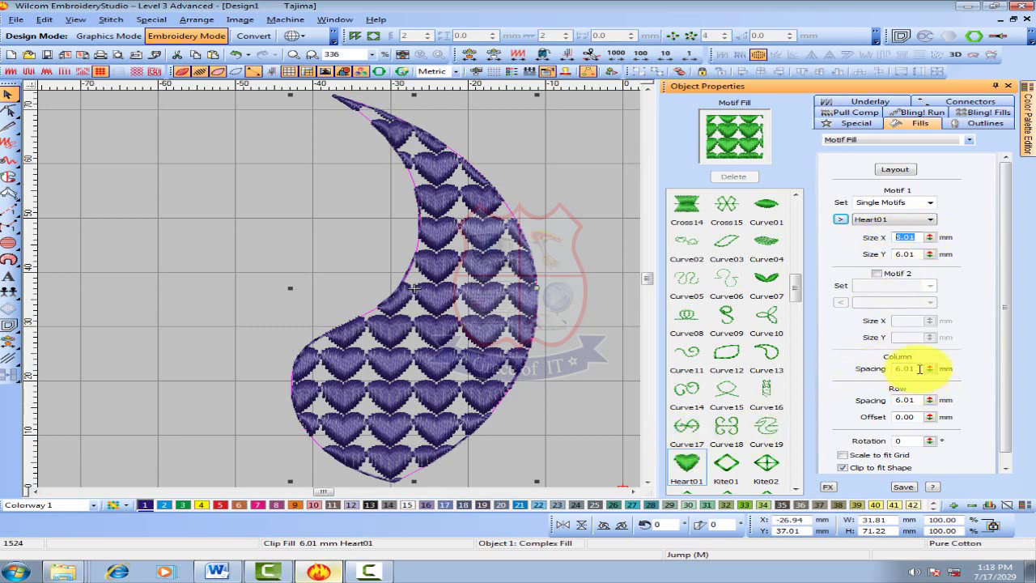
left_click_drag(922, 368, 872, 369)
left_click_drag(916, 253, 878, 255)
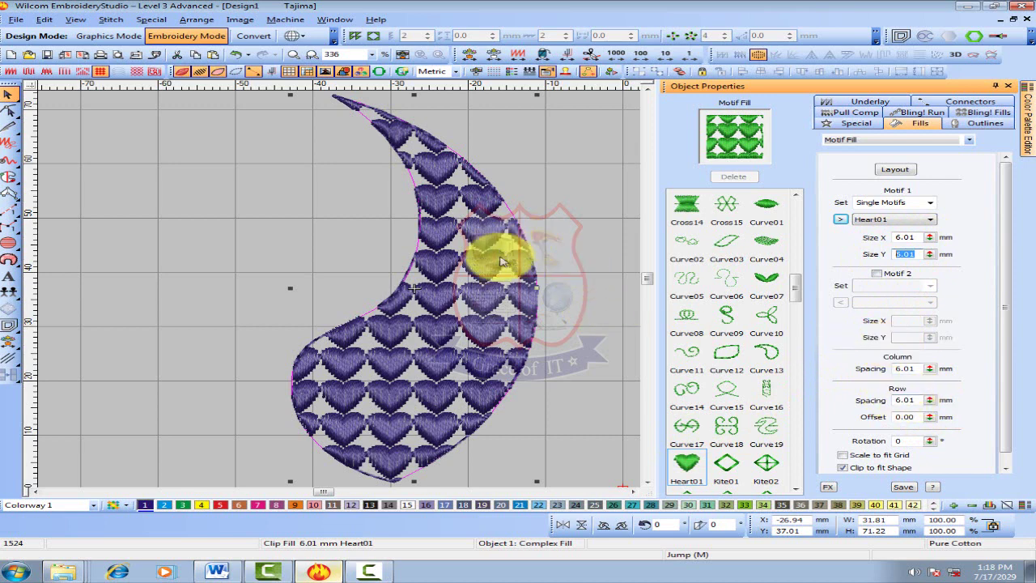
Set the Heart01 motif fill's row offset to 3 mm and its rotation to 45°
double_click(907, 417)
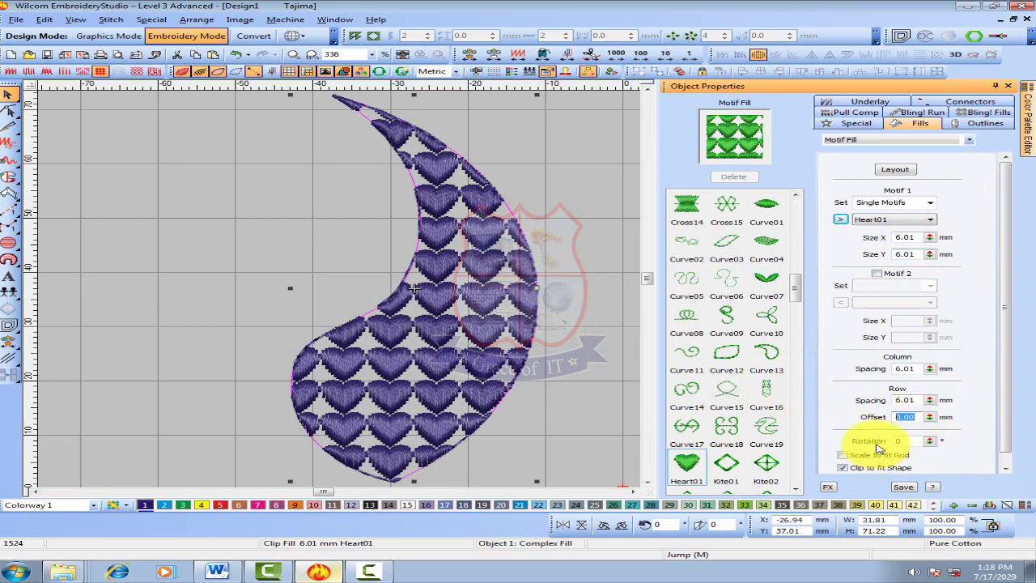
type("3")
key("Return")
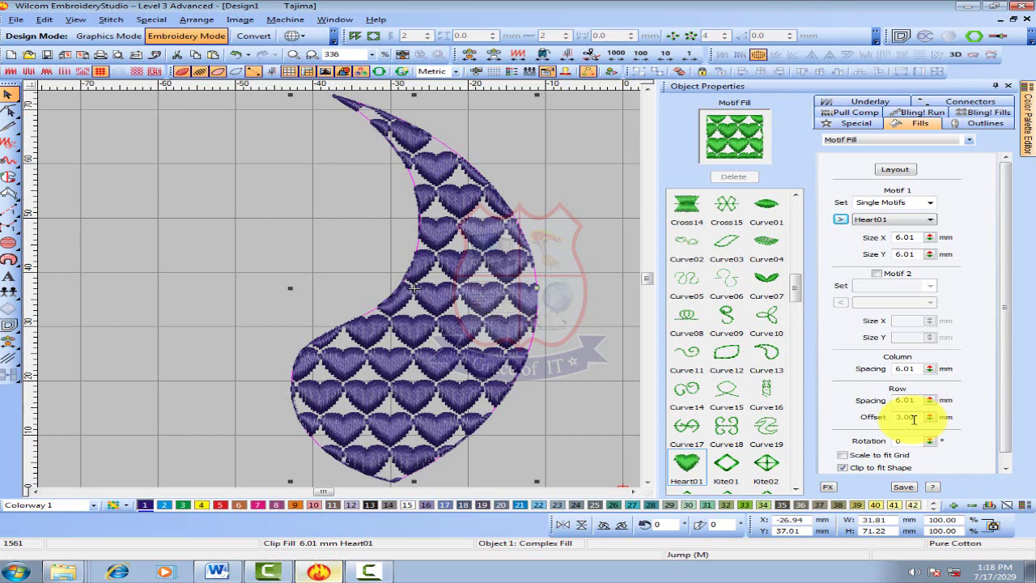
left_click(900, 440)
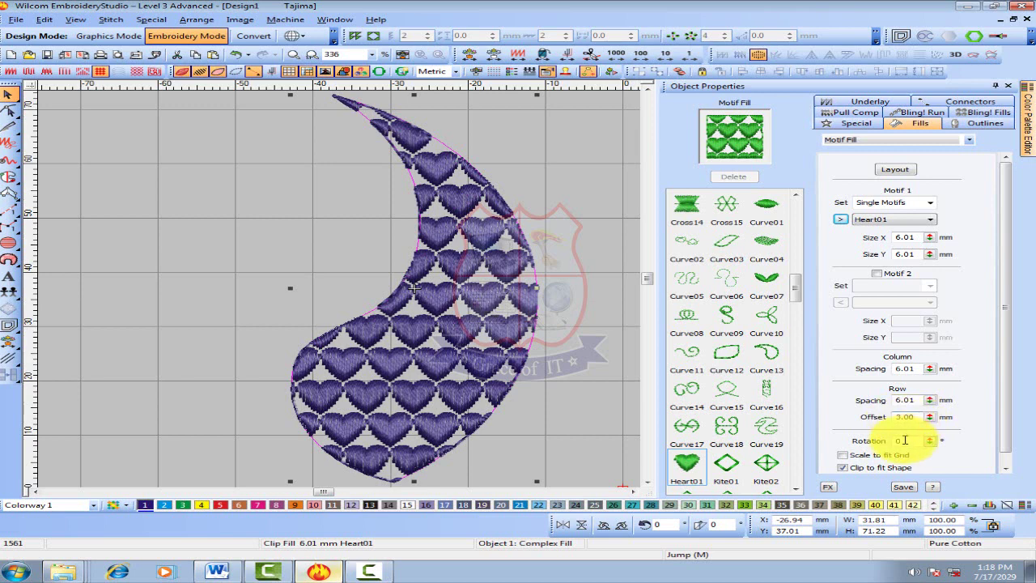
key("Return")
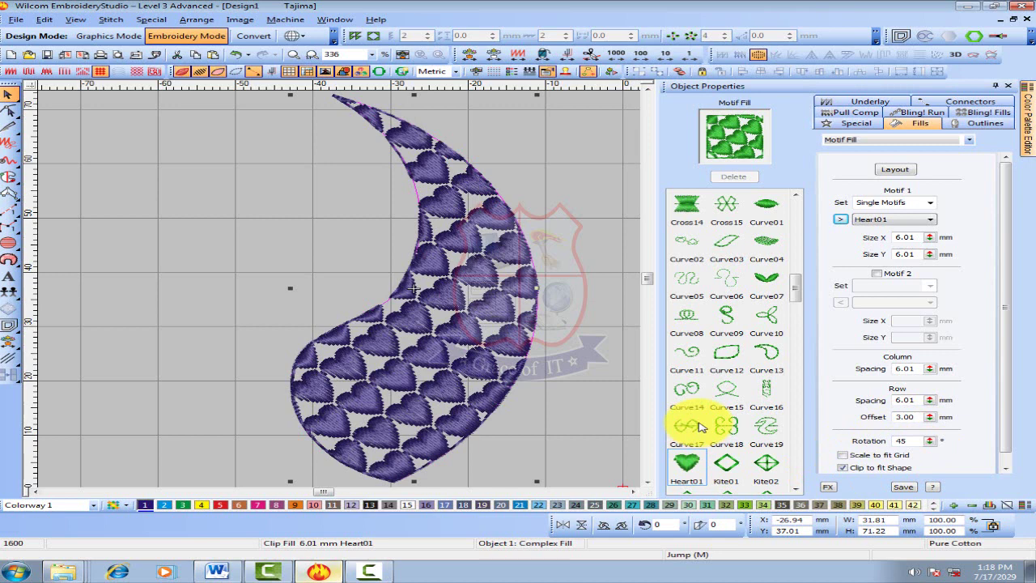
left_click(151, 19)
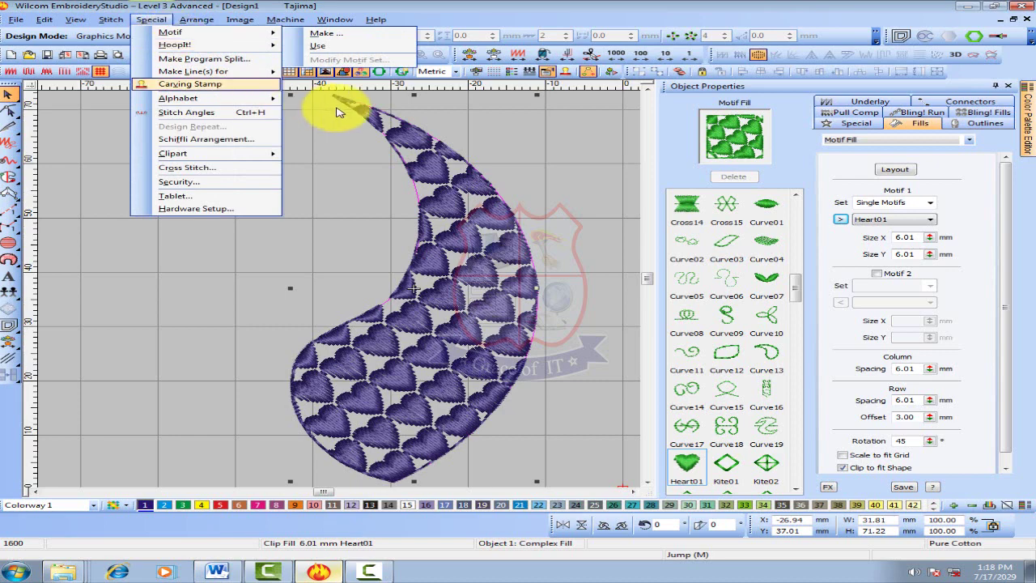
left_click(411, 169)
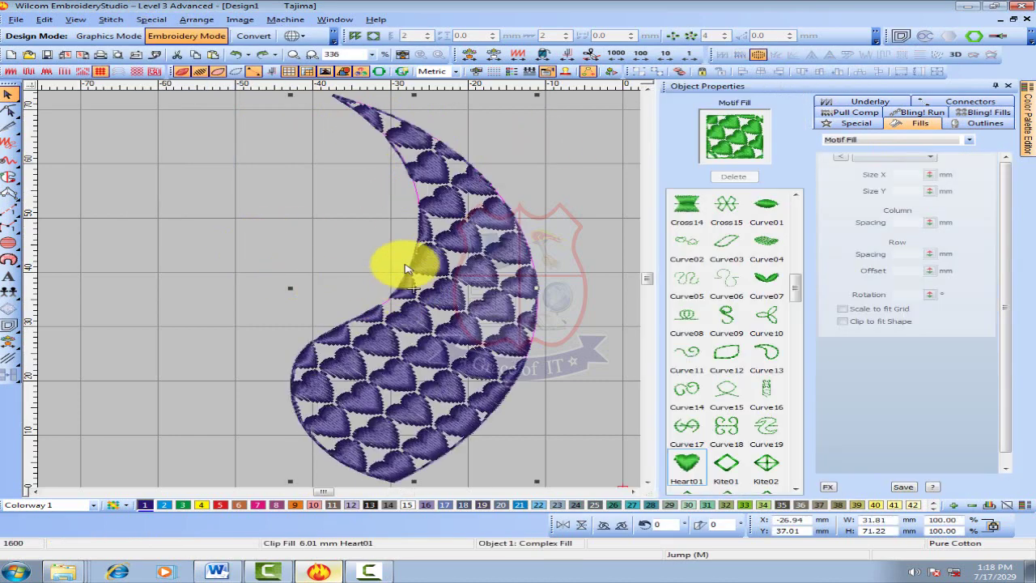
Change the shape to a Cross Stitch fill with a fabric count of 5 stitches/inch
left_click(136, 72)
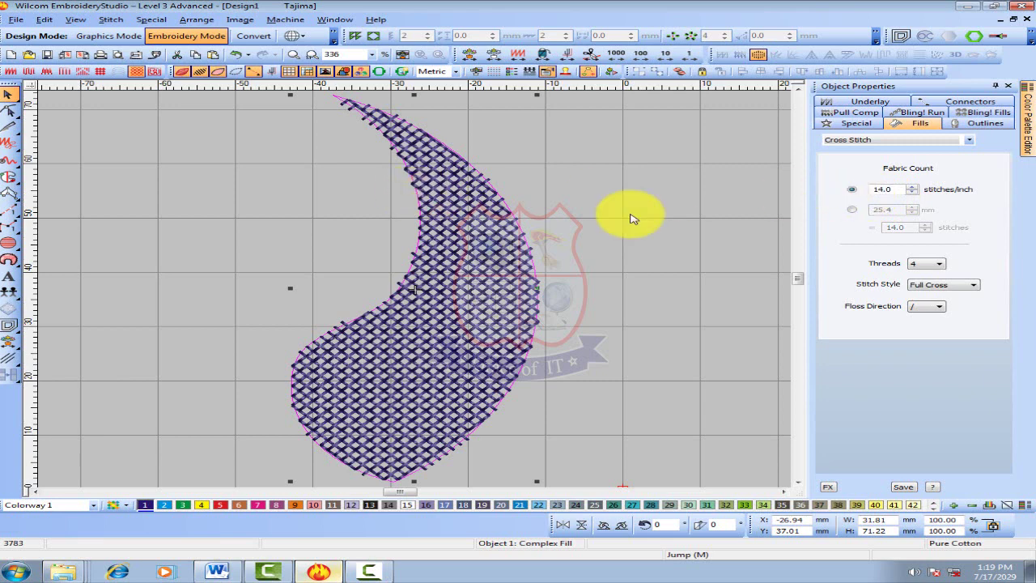
double_click(888, 189)
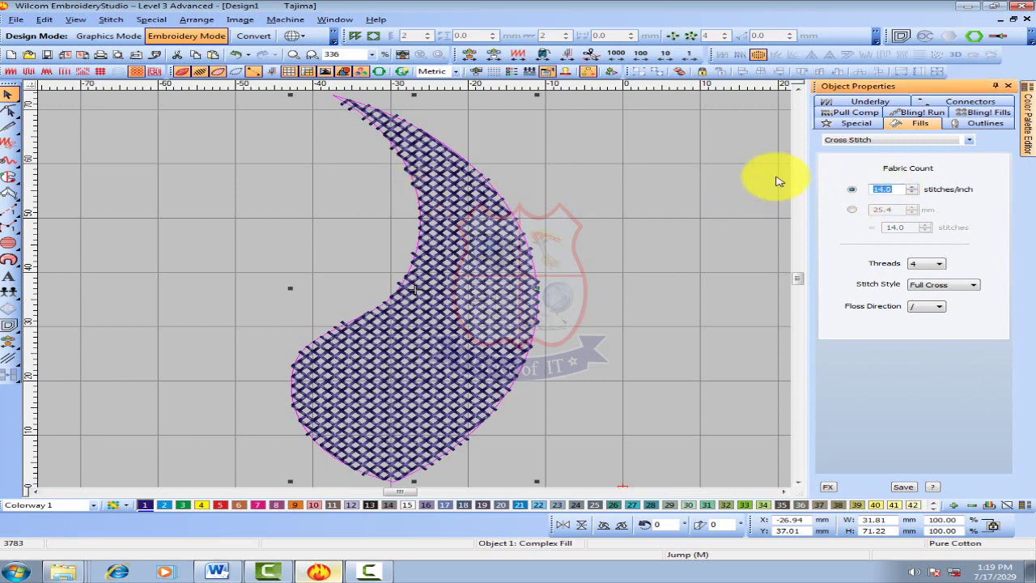
type("5")
key("Return")
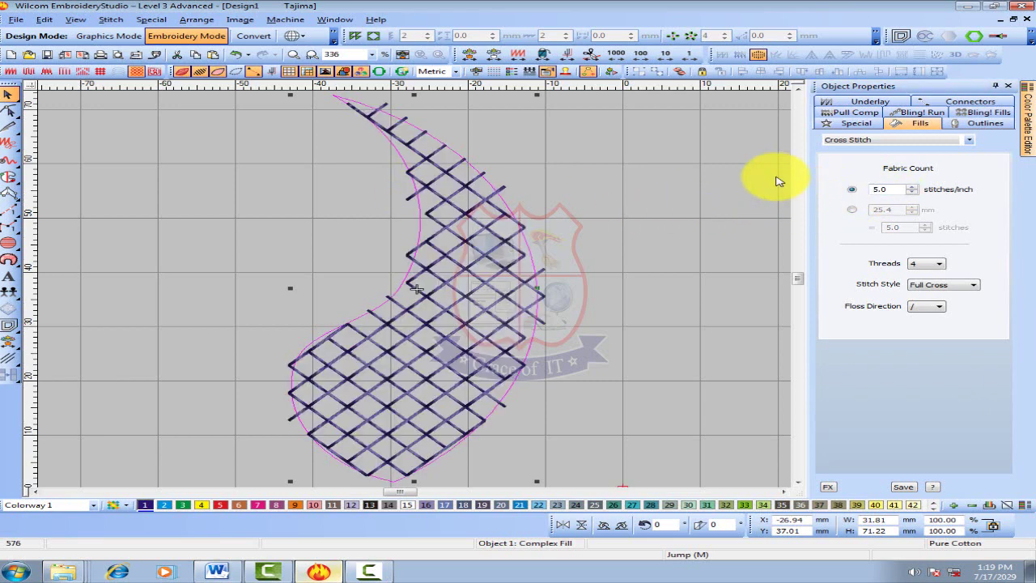
Set the fabric count to 20 stitches/inch, and try the Upright Cross stitch style before returning to Full Cross
double_click(890, 189)
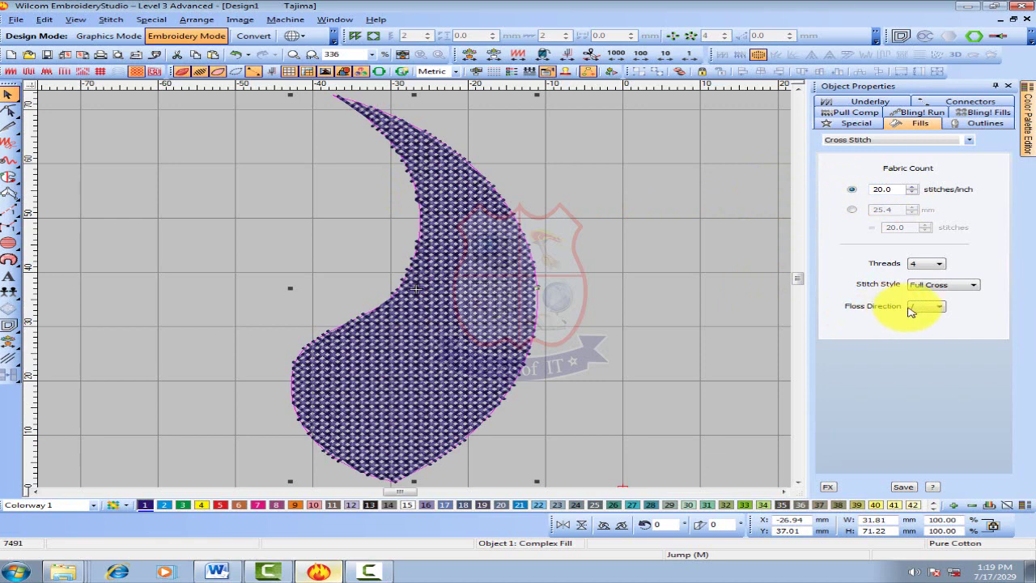
left_click(944, 284)
left_click(939, 304)
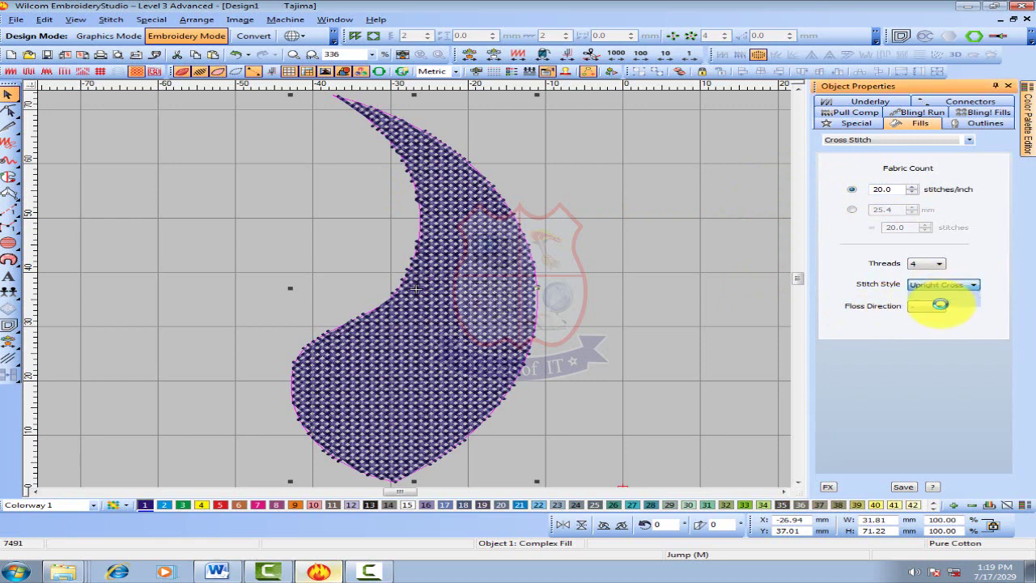
left_click(944, 285)
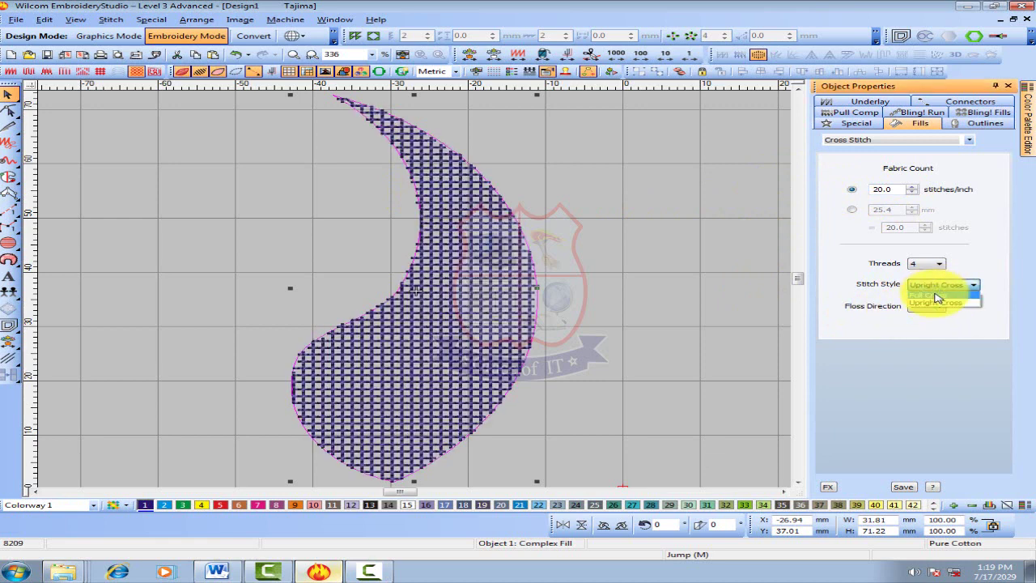
left_click(935, 296)
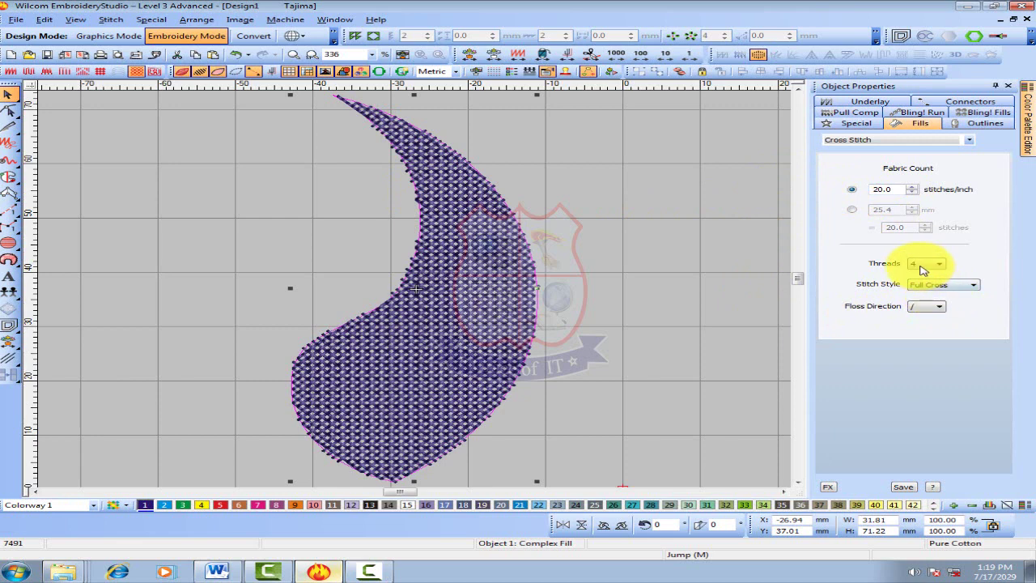
Compare the Cross Stitch fill with 6, 2 and 4 threads, and set it to 2 threads
left_click(928, 264)
left_click(927, 279)
left_click(927, 263)
left_click(922, 291)
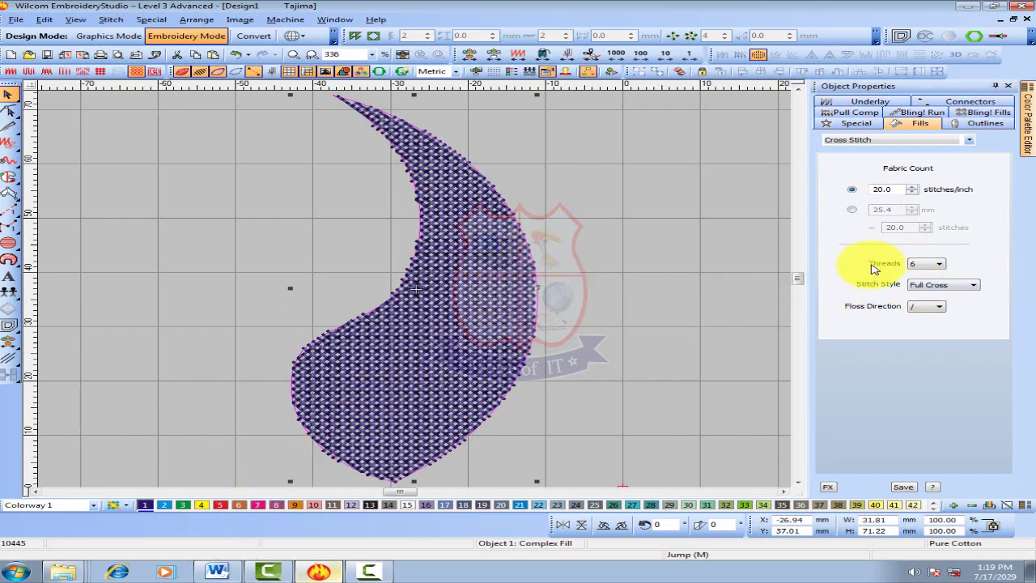
left_click(924, 264)
left_click(921, 273)
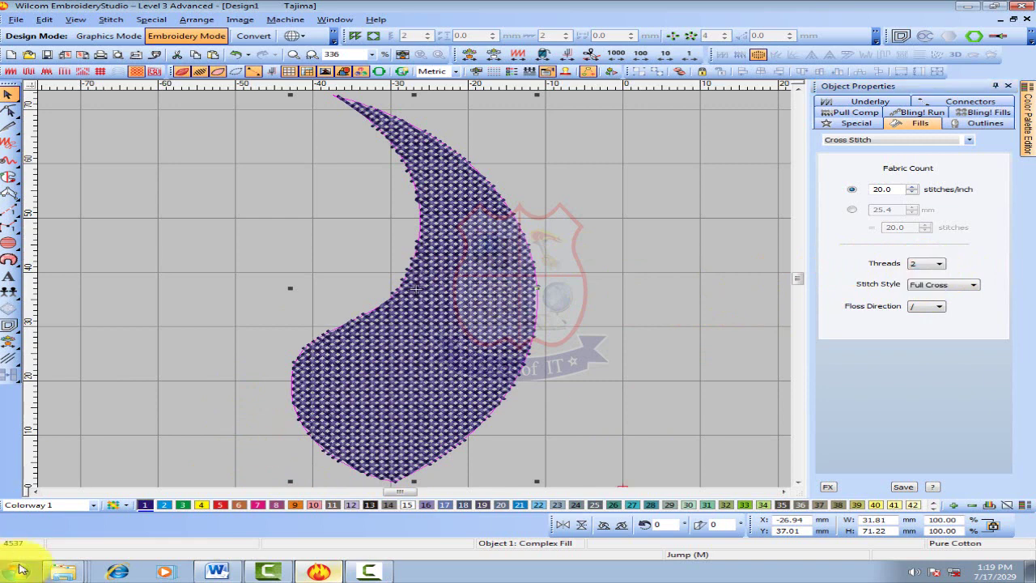
left_click(925, 264)
left_click(921, 283)
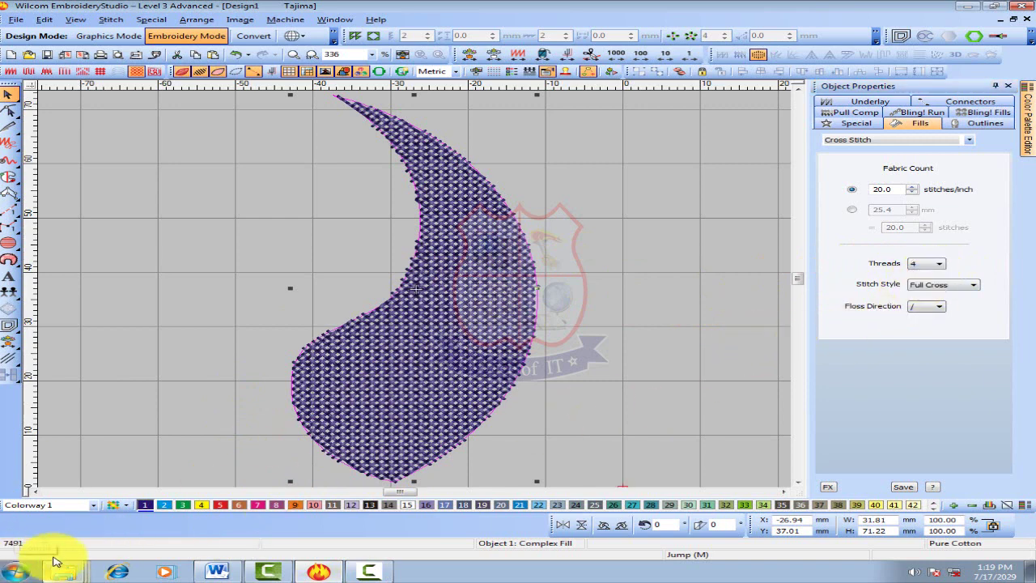
left_click(926, 267)
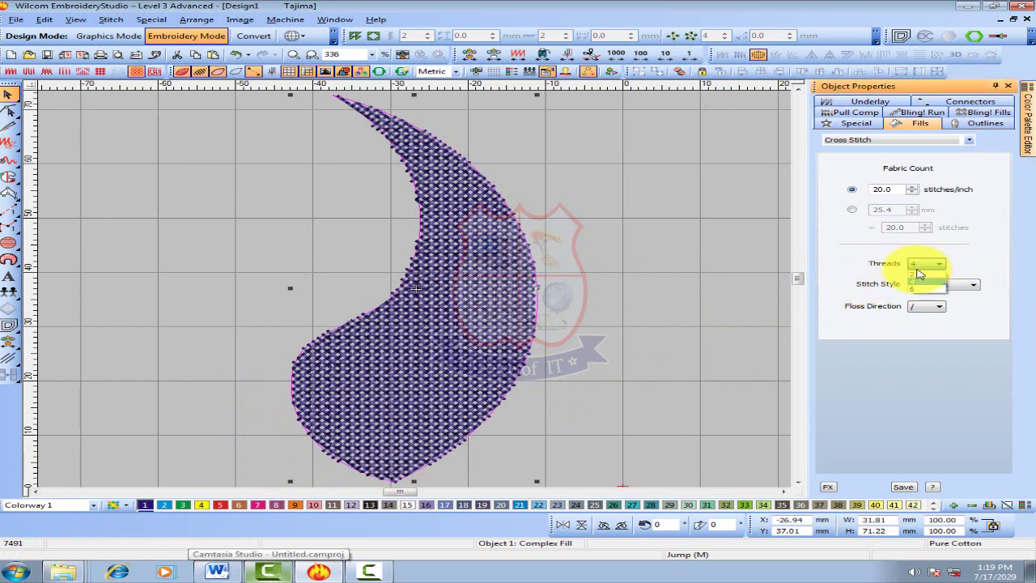
left_click(915, 275)
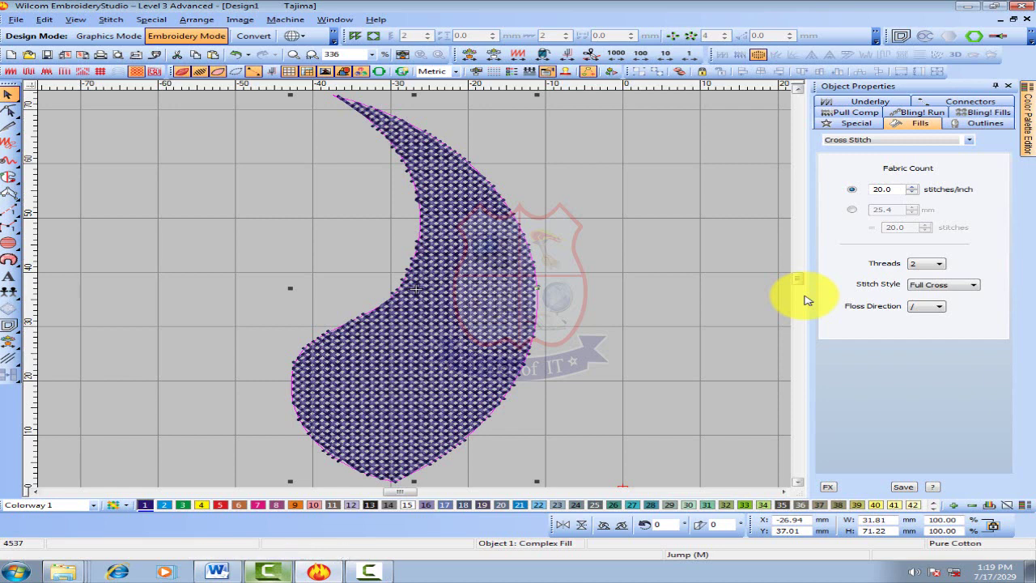
Choose the / floss direction for the Cross Stitch fill
left_click(927, 307)
left_click(923, 325)
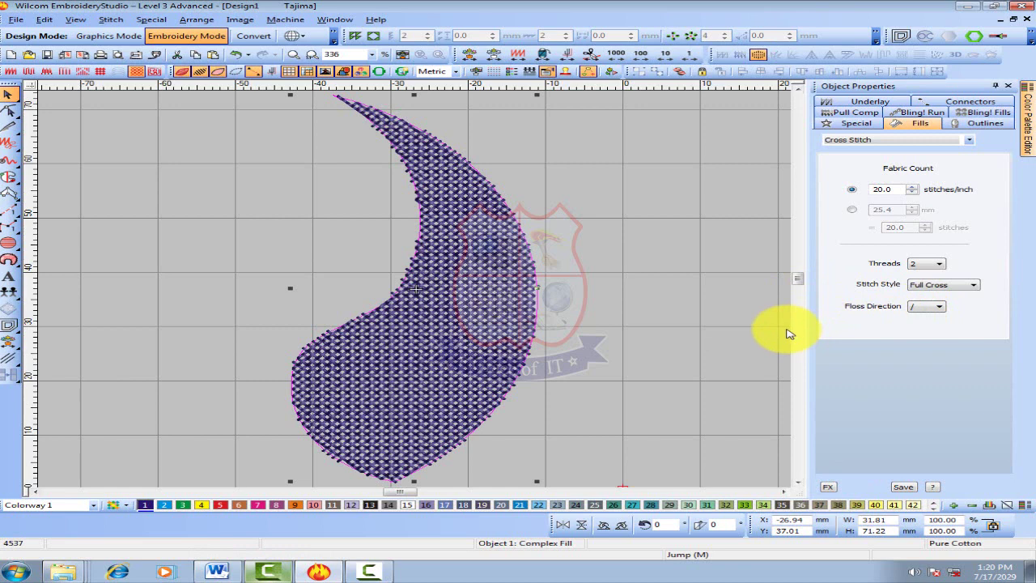
Change the shape to a Stipple Fill with a run count of 3 and a loop spacing of 1.00 mm
left_click(158, 74)
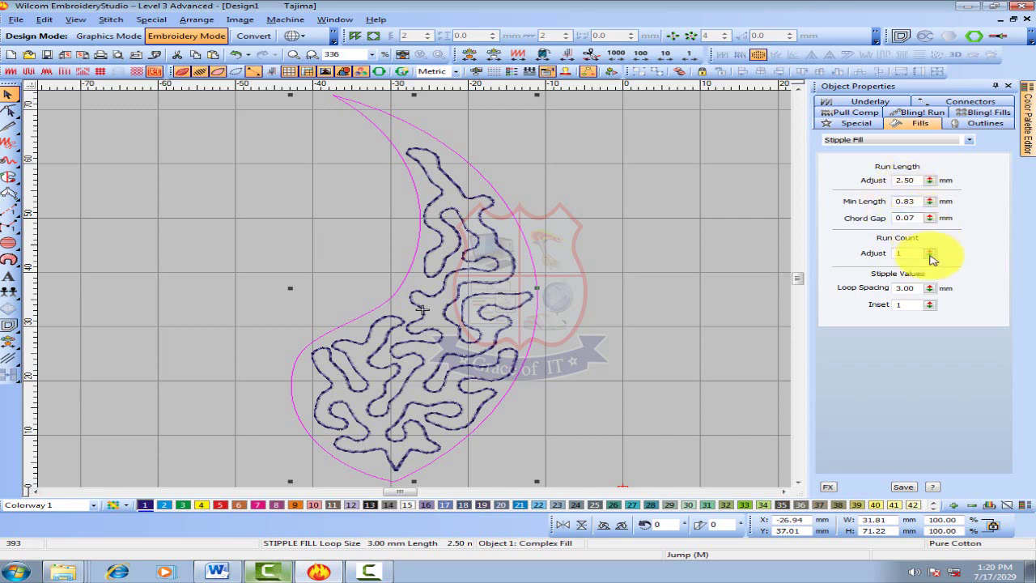
mouse_move(929, 252)
left_mouse_down()
mouse_move(866, 279)
mouse_move(925, 254)
left_mouse_up()
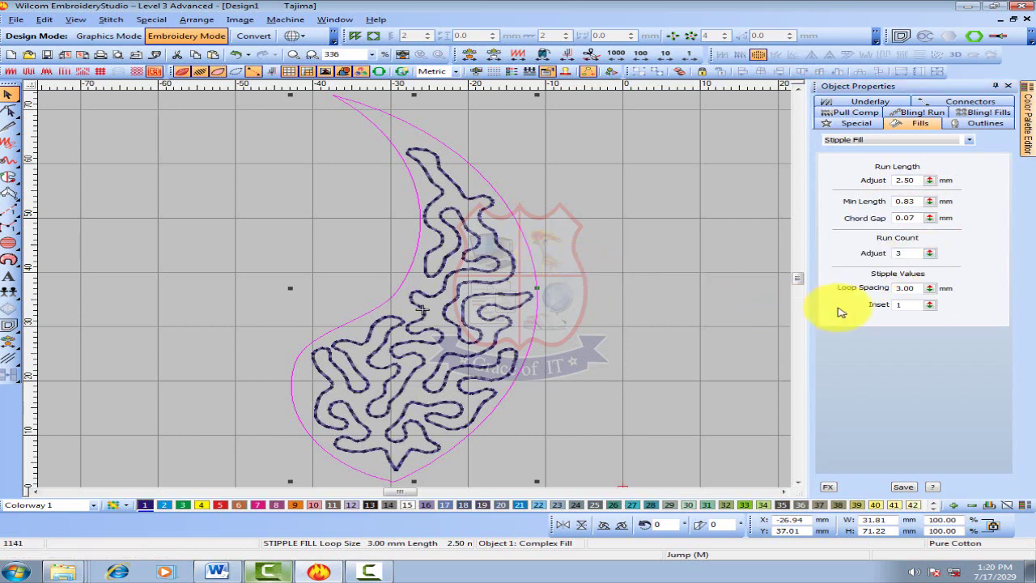
double_click(912, 288)
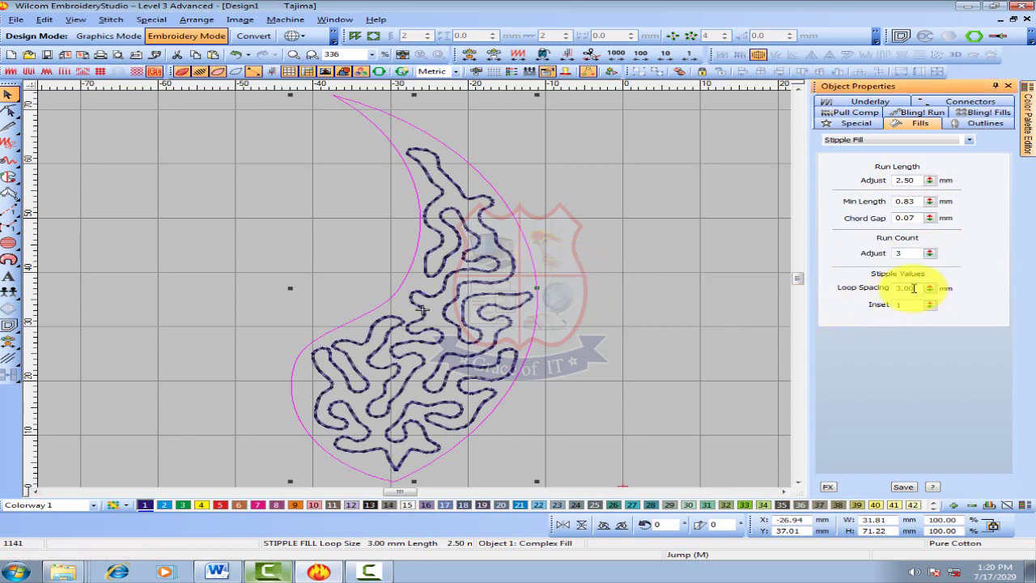
type("1")
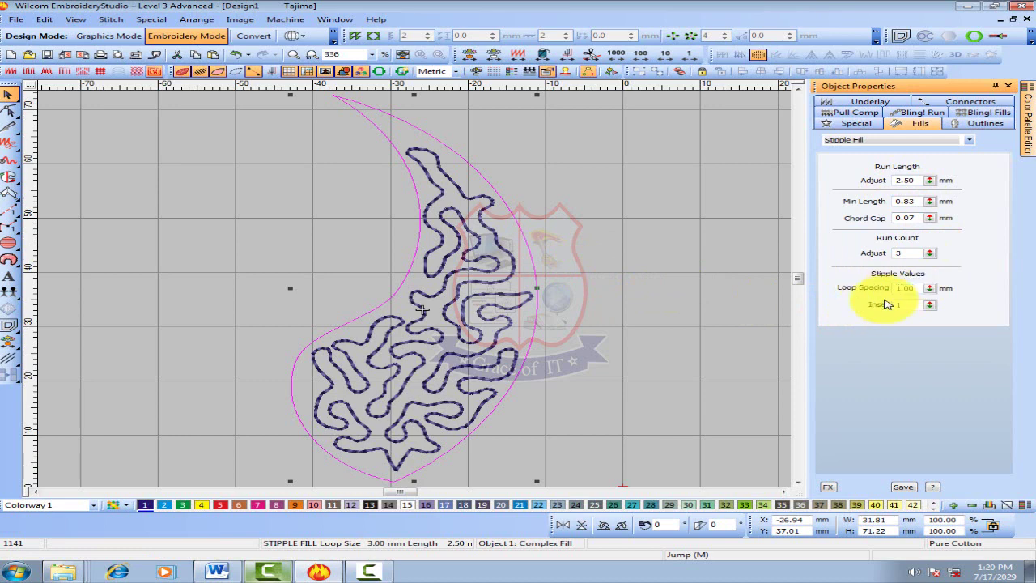
key("Return")
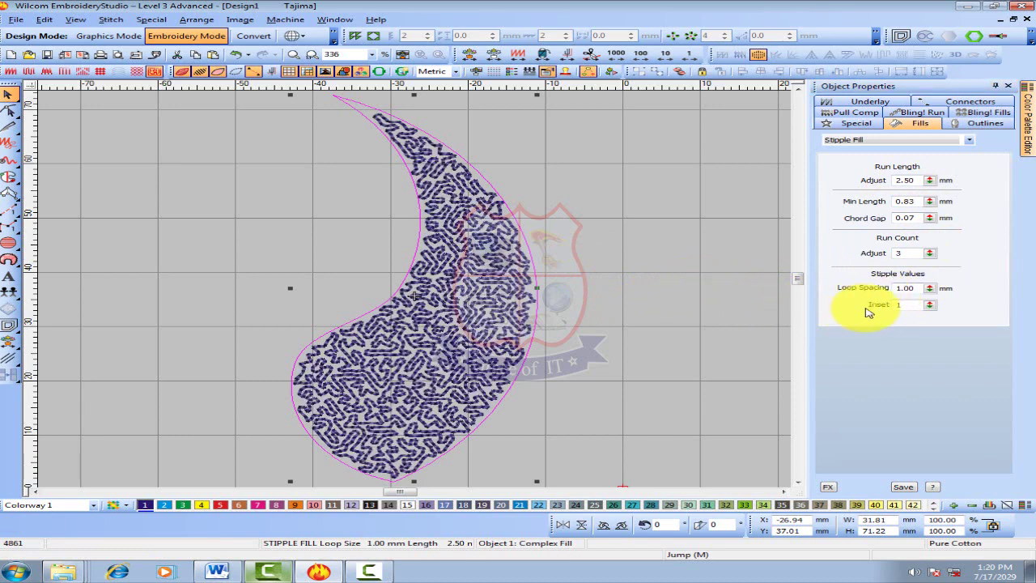
Try a stipple inset of 3, return it to 1, and re-enter the loop spacing as 1.00 mm
left_click(930, 307)
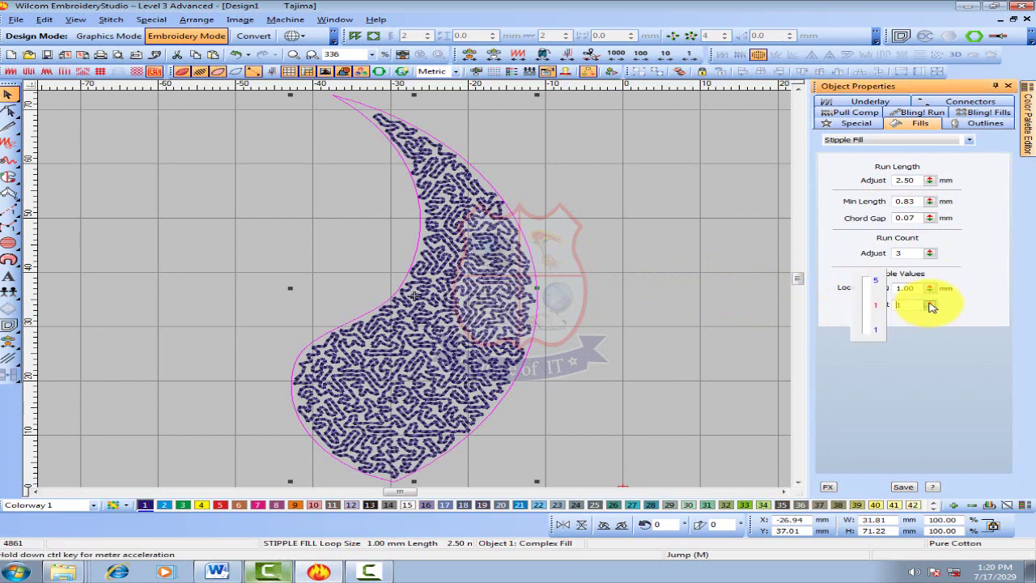
left_click(862, 297)
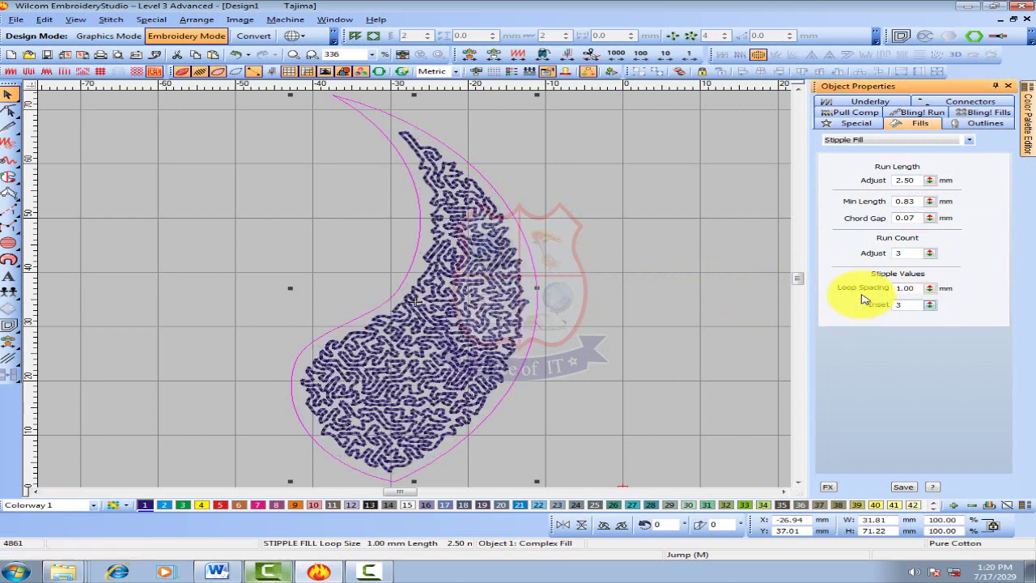
left_click(929, 304)
left_click(882, 343)
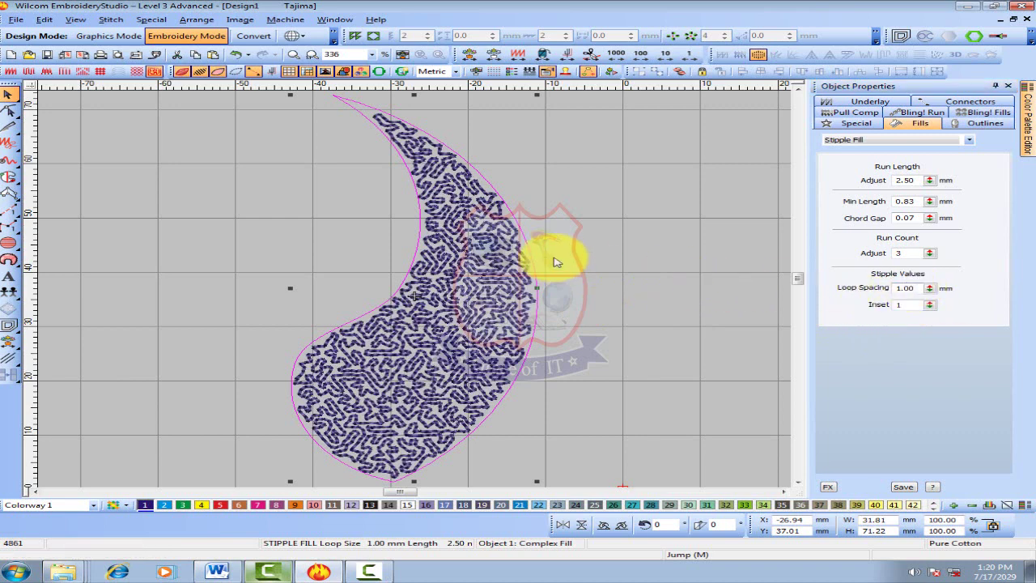
double_click(919, 289)
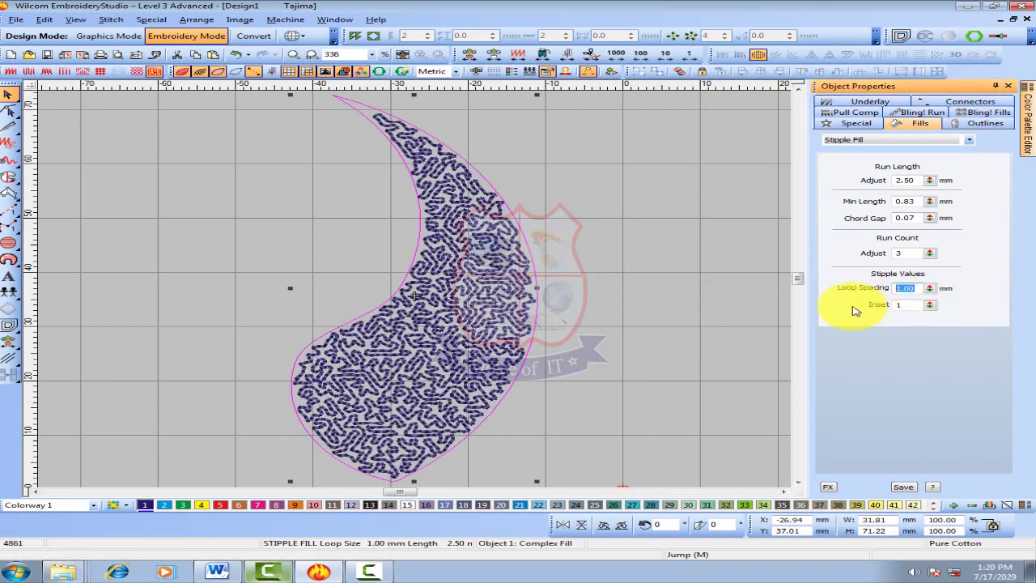
type("1")
key("Return")
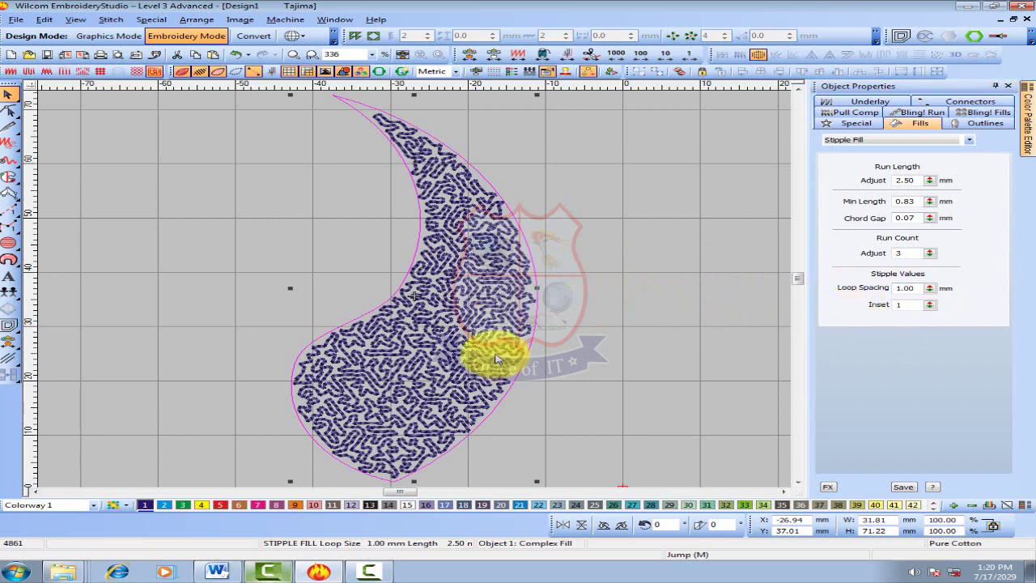
Compare stipple loop spacings of 2.47 mm and 1.72 mm, and restore the spacing to 1.00 mm
left_click(691, 337)
left_click(486, 326)
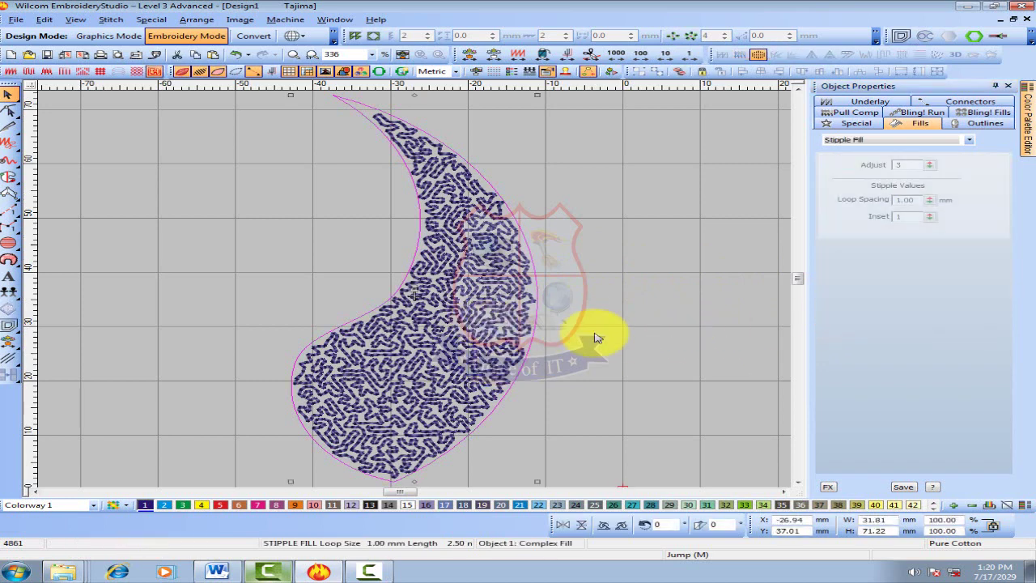
left_click_drag(929, 288, 860, 209)
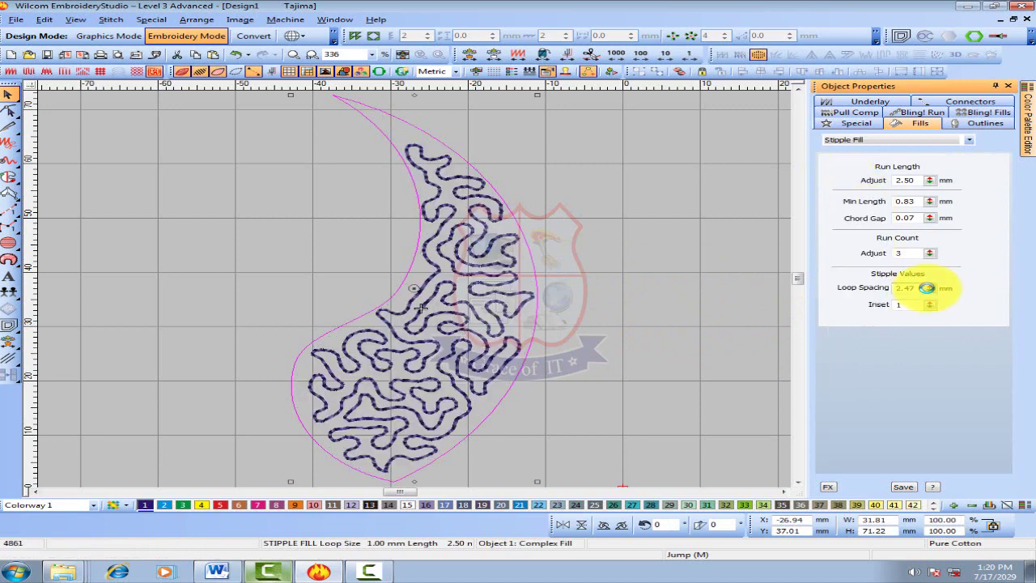
left_click_drag(934, 291, 847, 372)
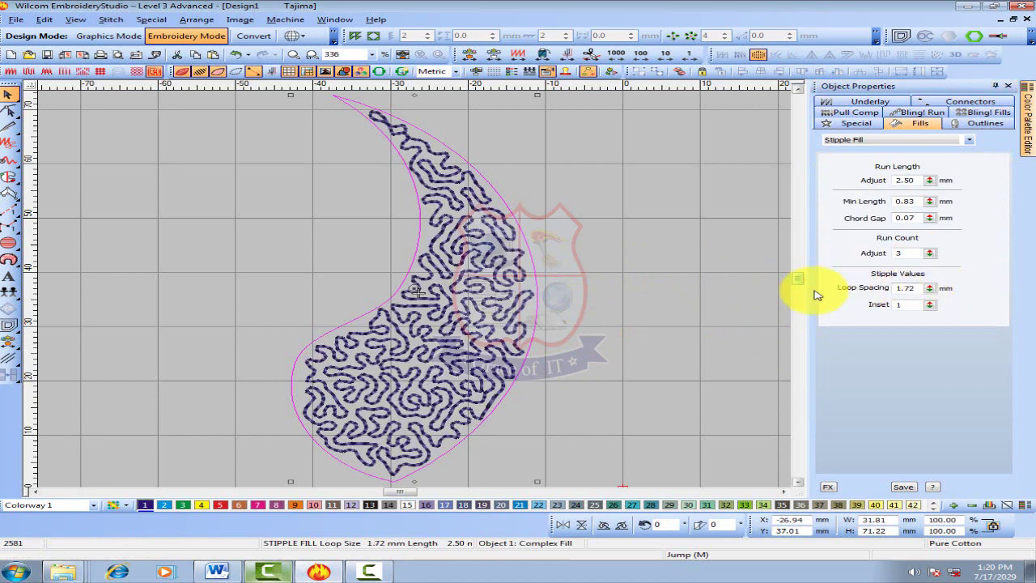
double_click(919, 288)
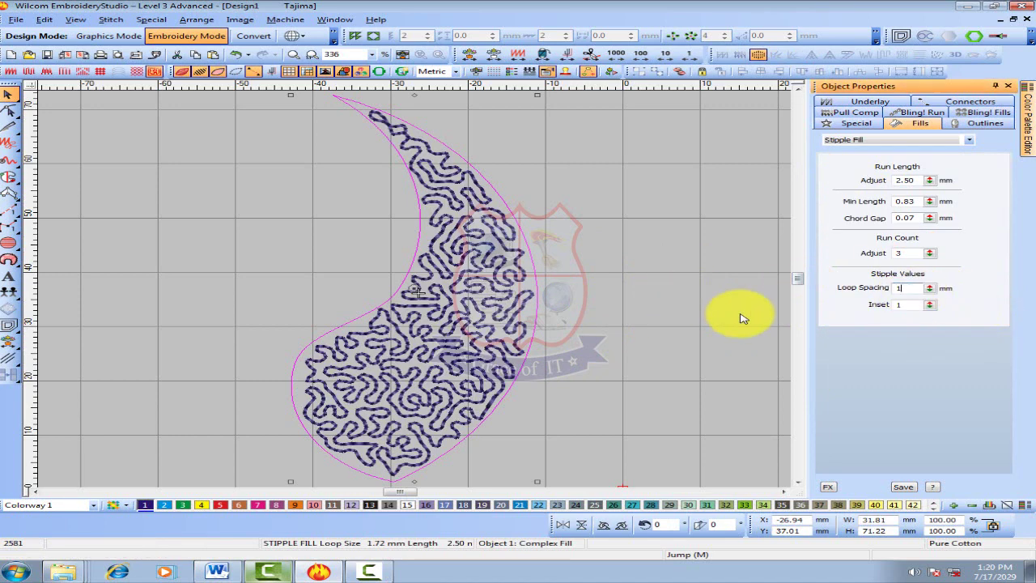
type("1")
key("Return")
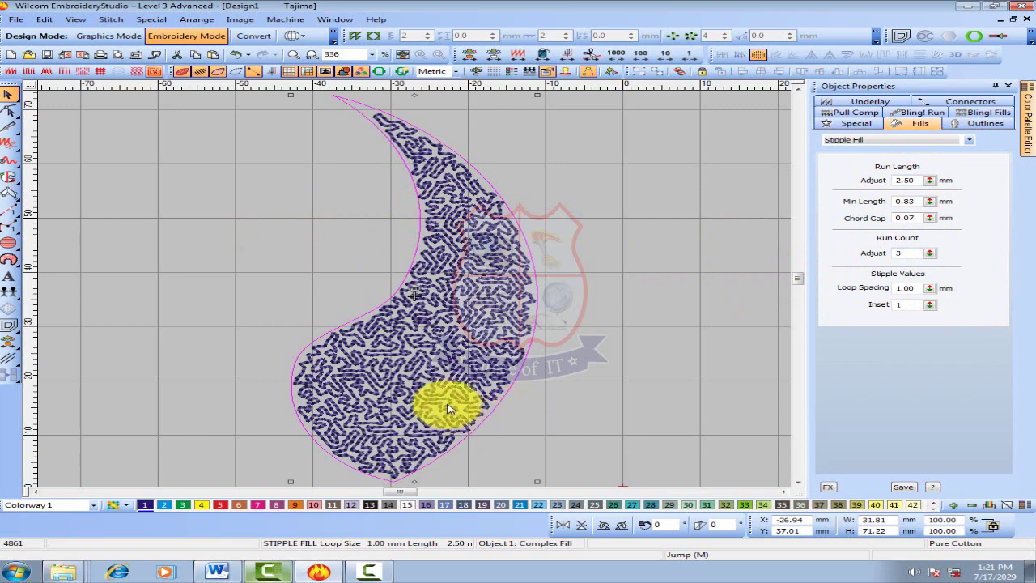
Delete the stippled shape and digitize an upright leaf about 14 mm wide and 35 mm high with Input A
key("Delete")
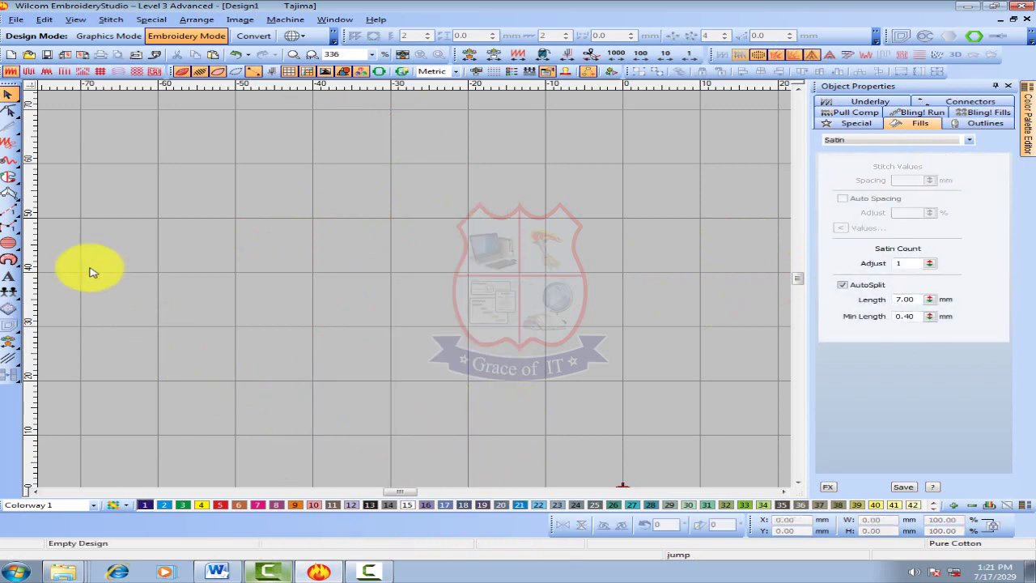
left_click(14, 199)
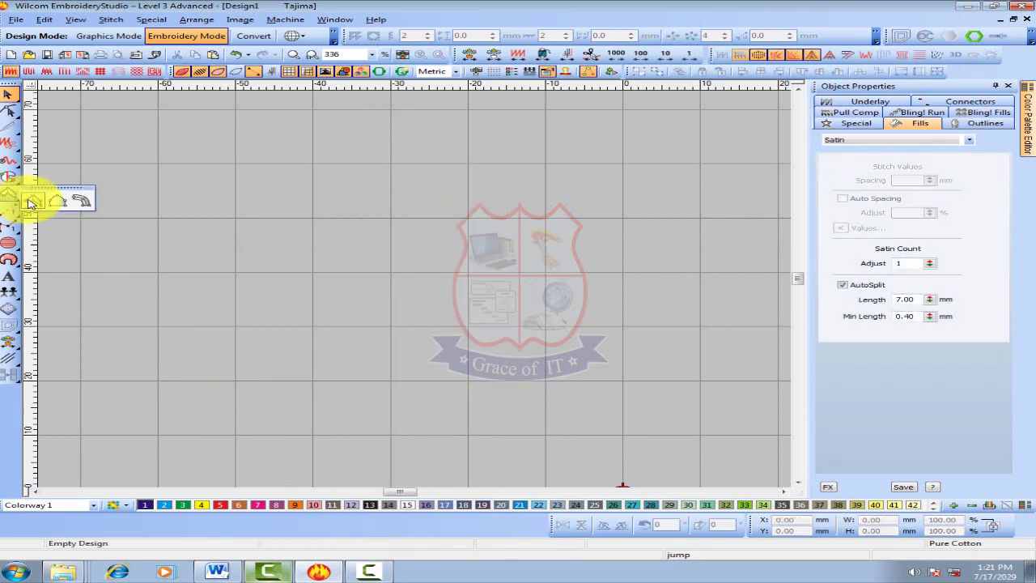
left_click(33, 203)
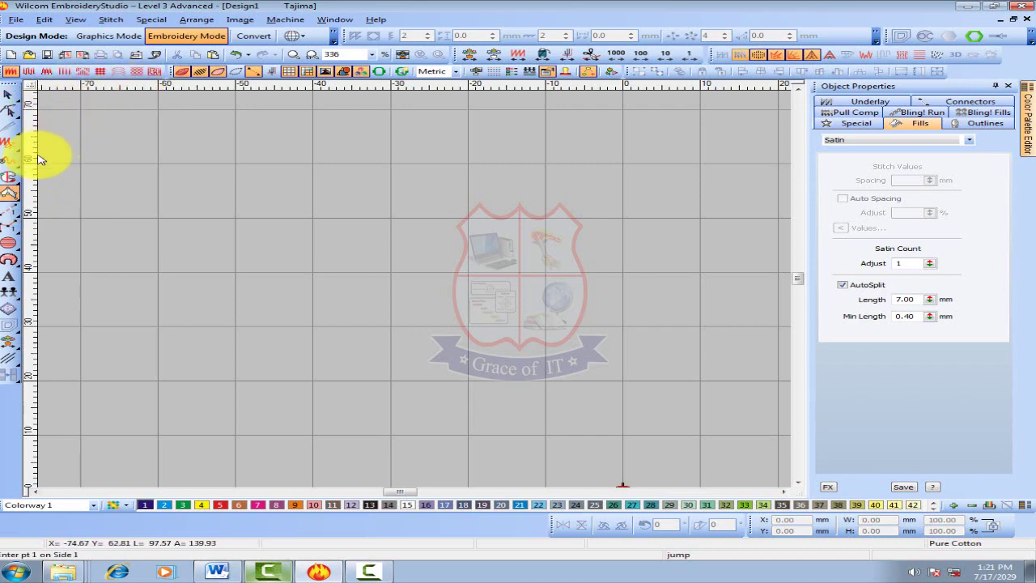
left_click(57, 200)
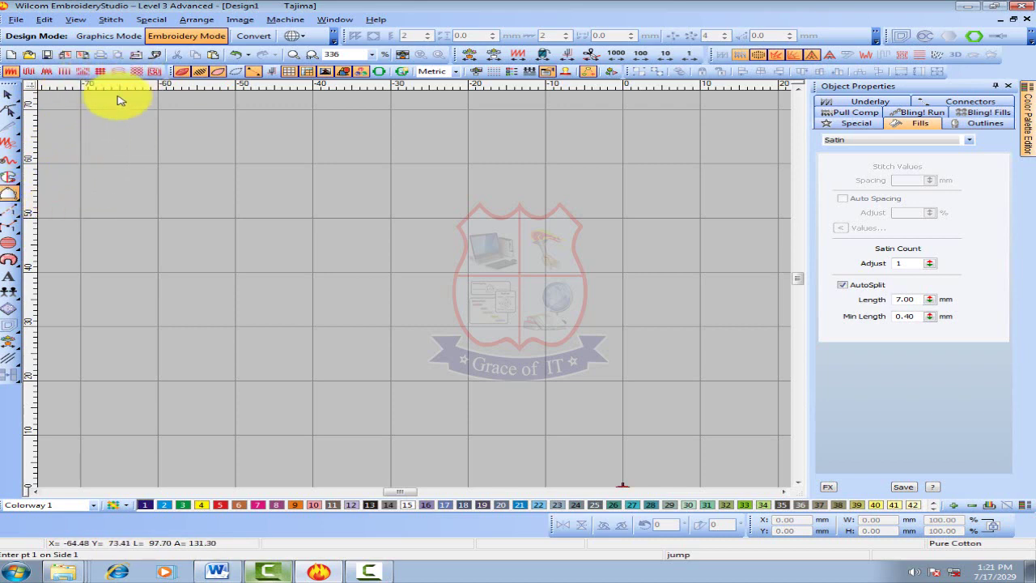
left_click(14, 194)
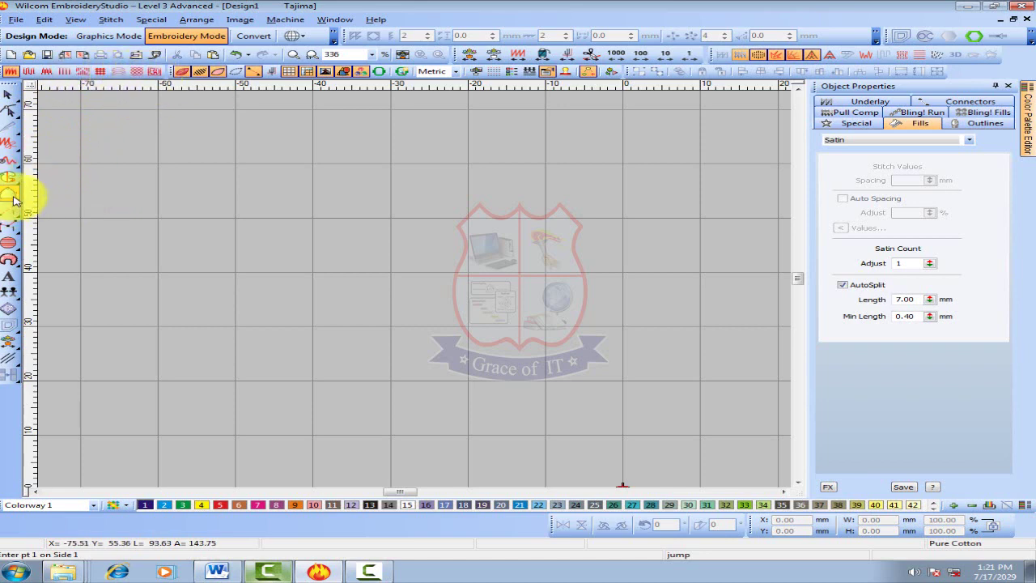
left_click(71, 198)
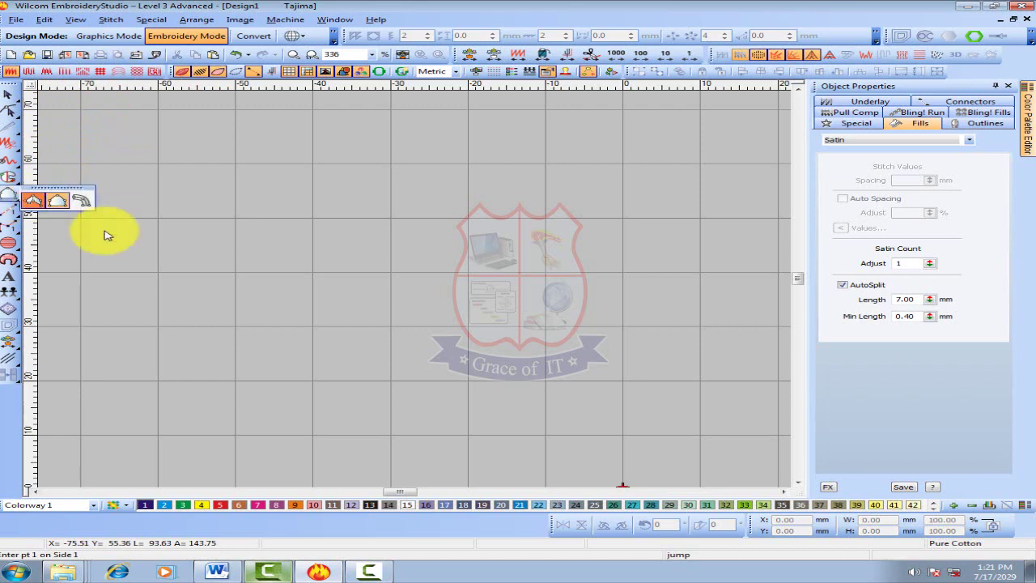
left_click(314, 330)
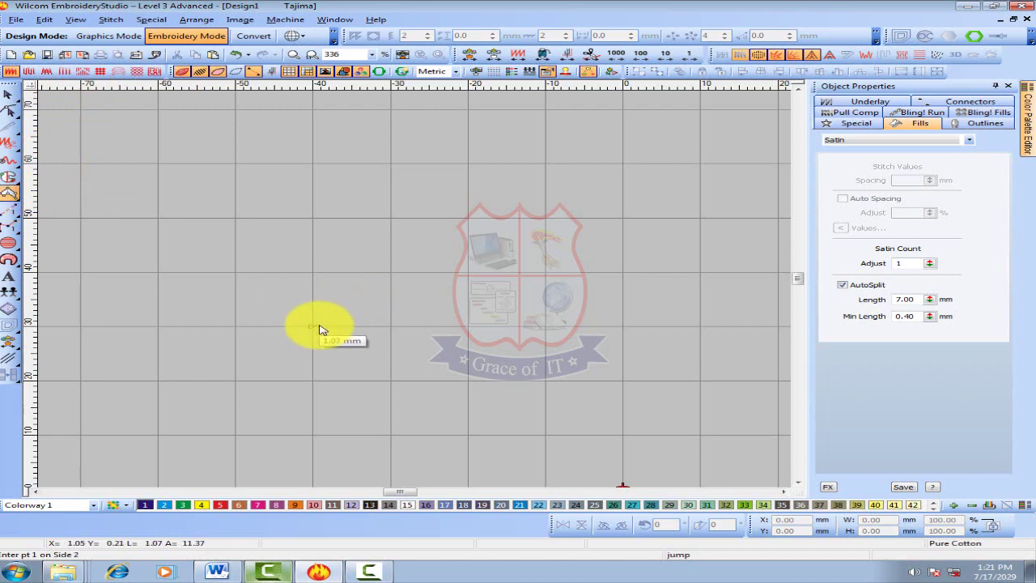
left_click(256, 233)
left_click(365, 231)
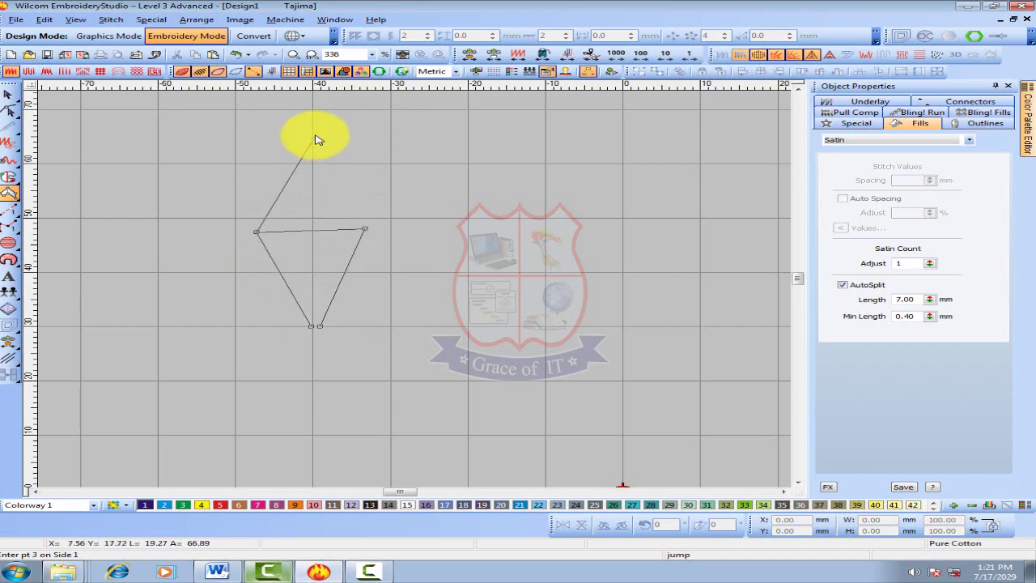
left_click(314, 134)
left_click(322, 134)
key("Return")
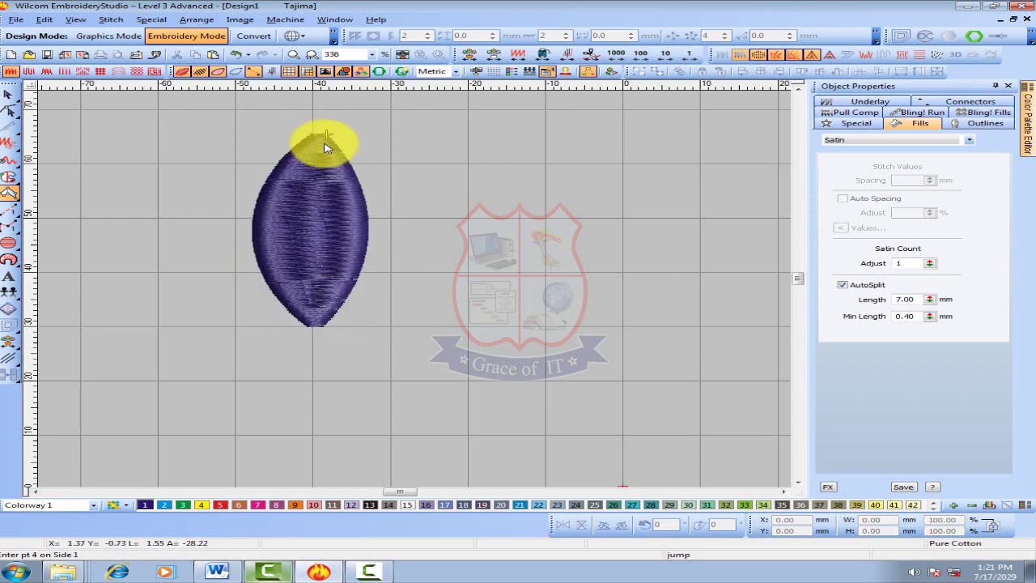
Select the leaf and change it to a Contour fill with a stitch spacing of 1.00 mm
left_click(8, 94)
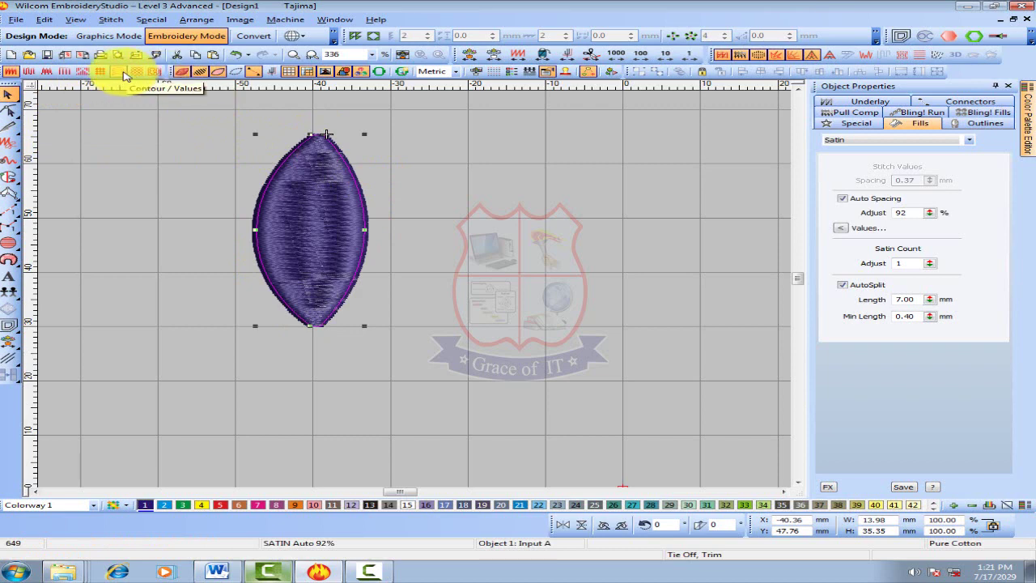
left_click(124, 72)
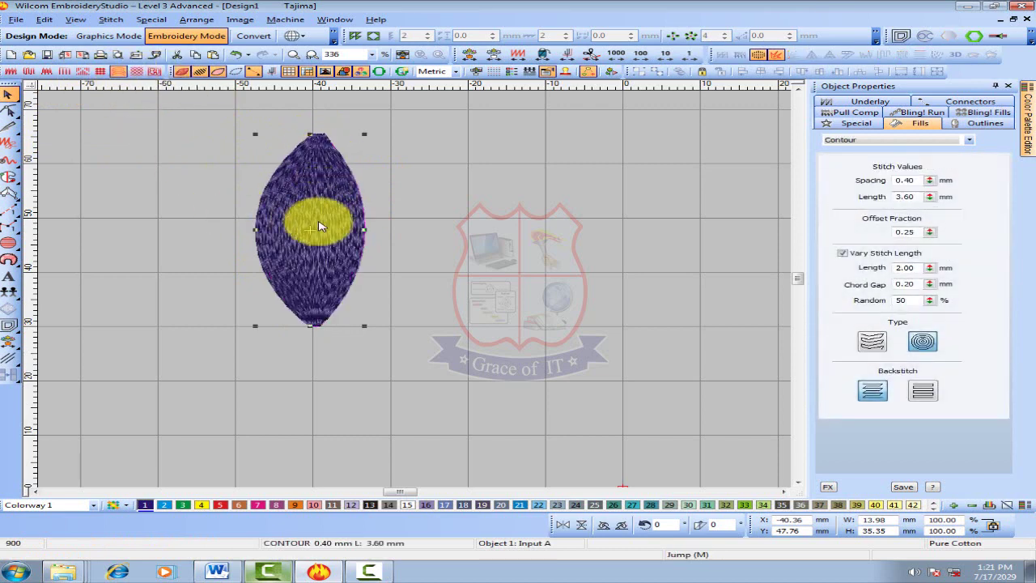
double_click(916, 181)
type("1.00")
key("Return")
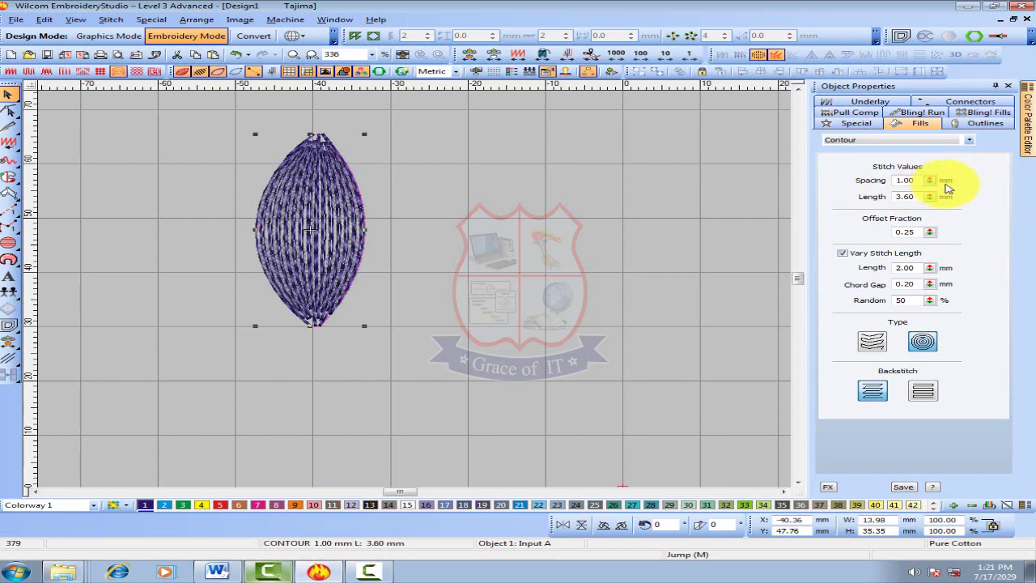
Try a contour stitch spacing of 0.50 mm on the leaf, and set it to 2.00 mm
double_click(907, 181)
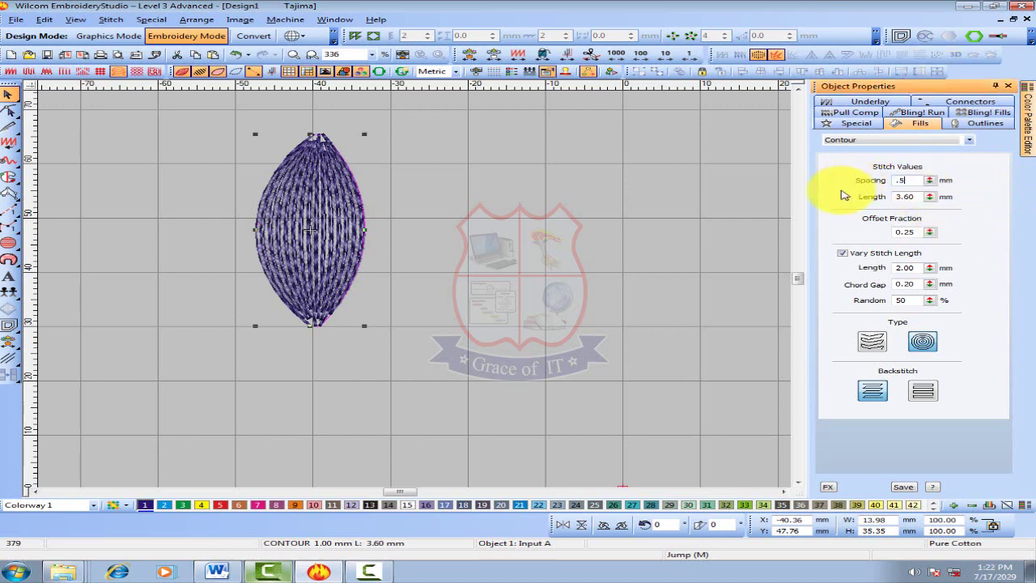
key("Return")
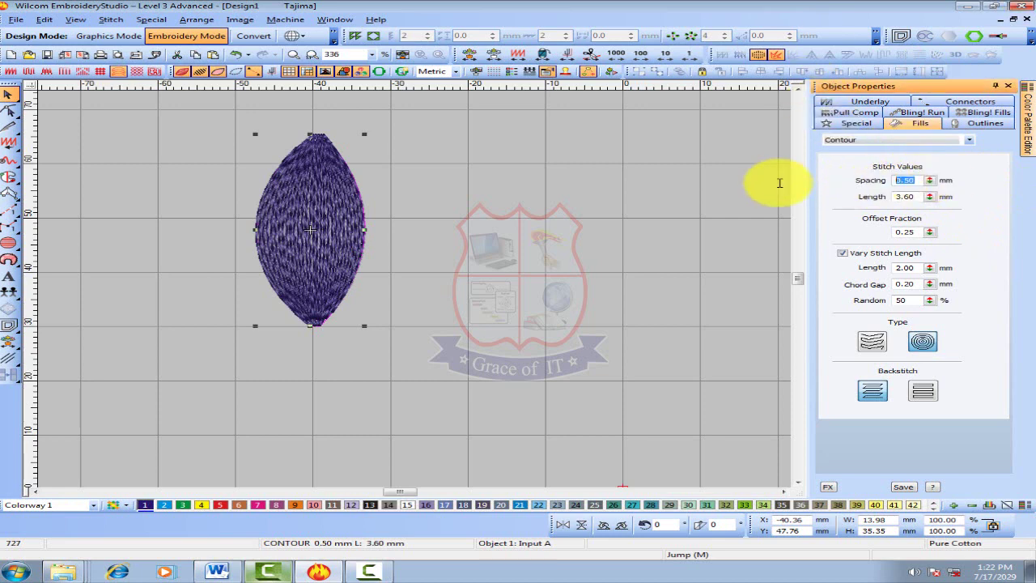
type("2")
key("Return")
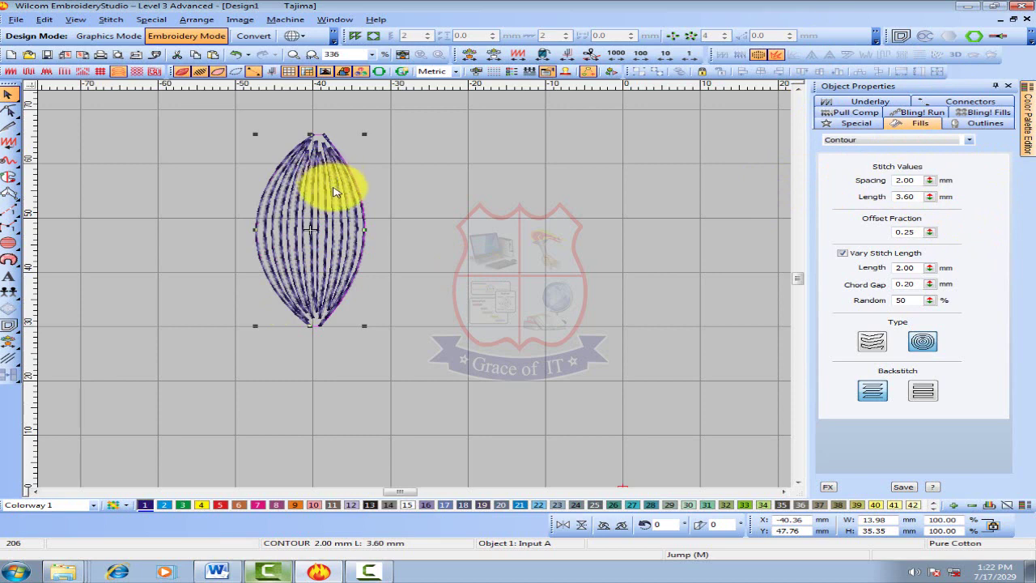
Duplicate the contour leaf in place as a pink copy in color 7 with a stitch spacing of 3.00 mm
left_click(343, 240)
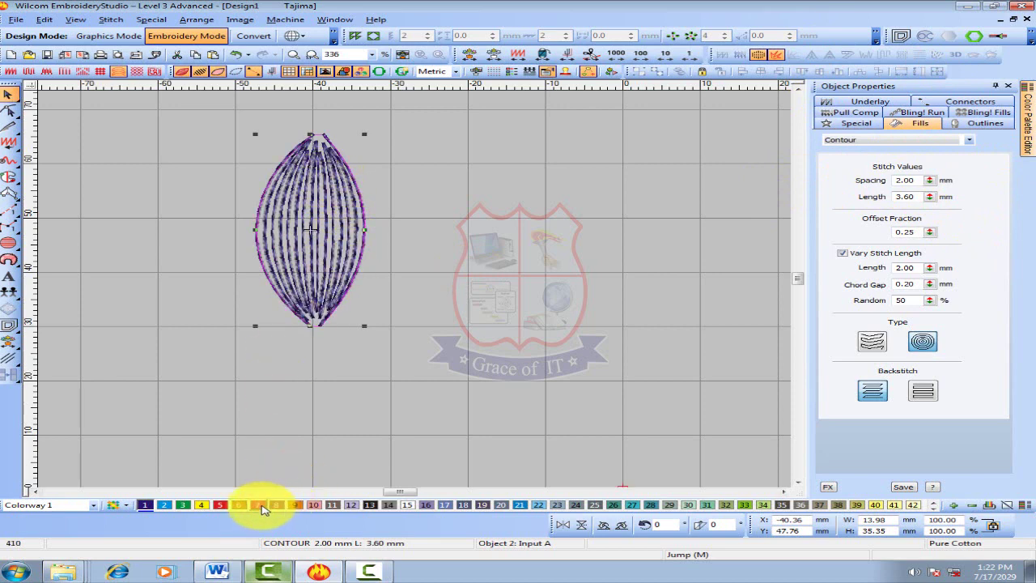
left_click(257, 504)
left_click(918, 179)
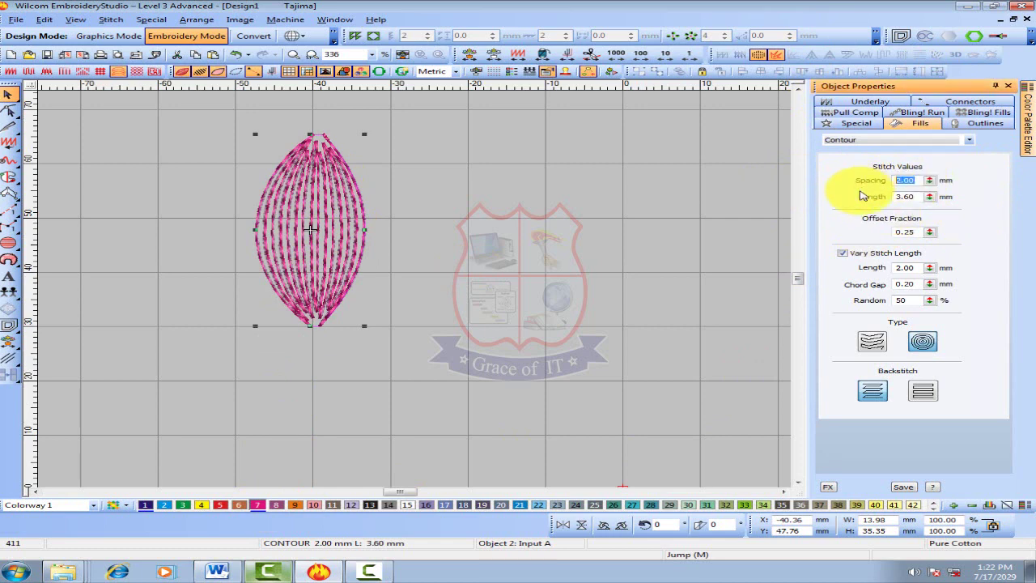
key("Return")
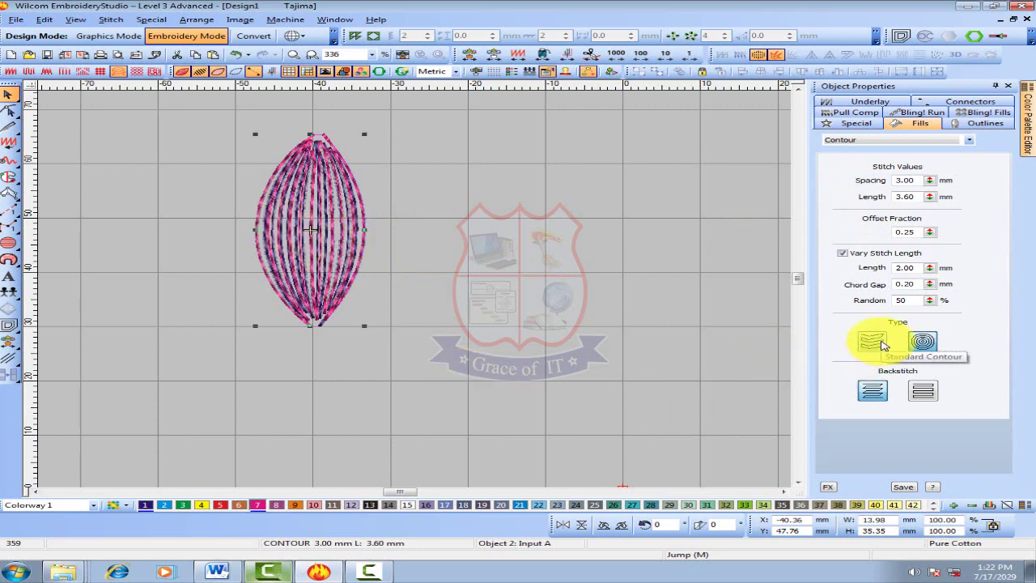
Try the Standard Contour type and the alternative backstitch on the pink leaf, restoring Spiral Contour and the original backstitch
left_click(882, 345)
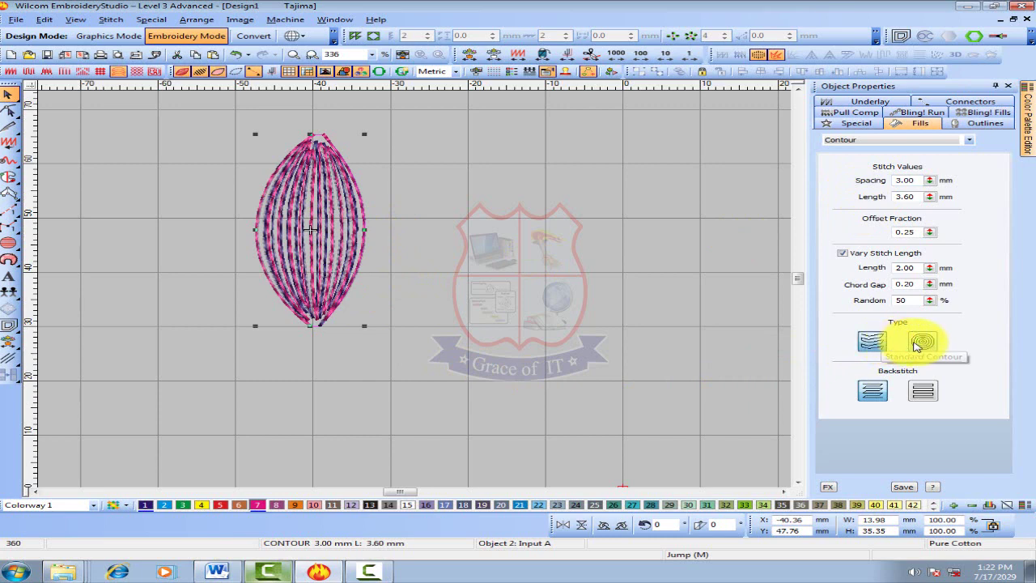
left_click(920, 344)
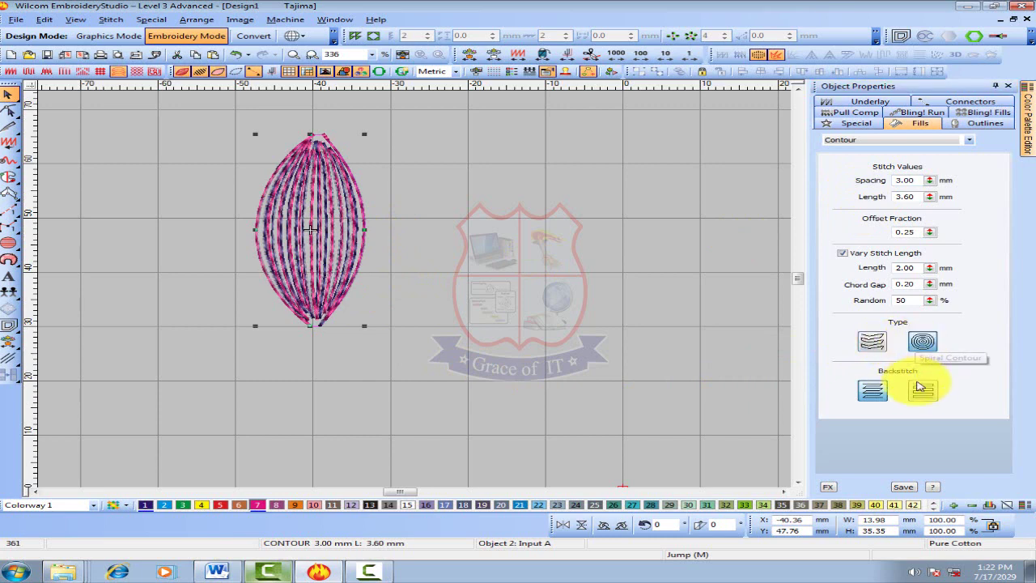
left_click(918, 392)
left_click(874, 390)
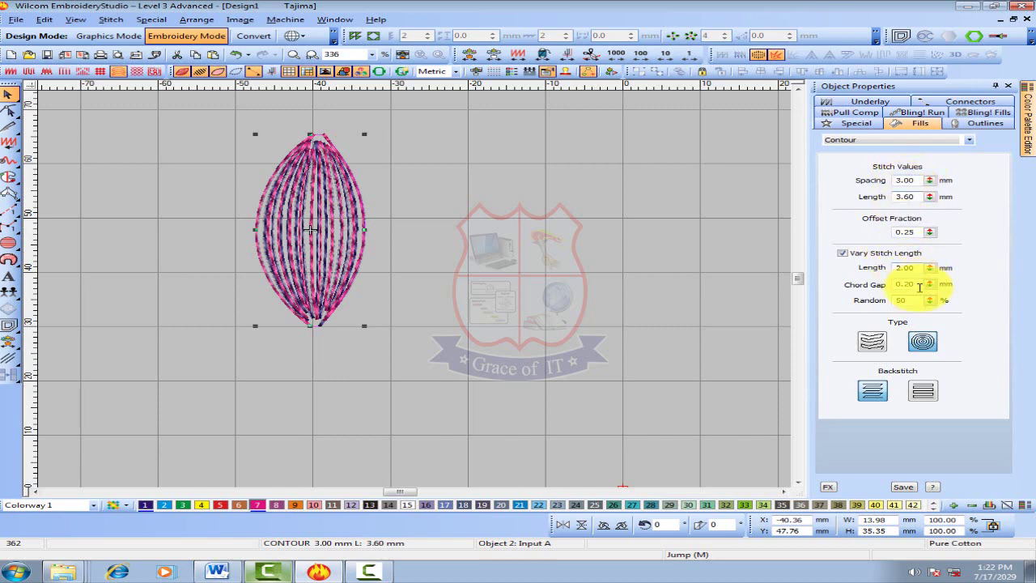
Compare random factors of 100% and 18% for the pink leaf's varied stitch length, and set it to 95%
left_click_drag(929, 301, 861, 245)
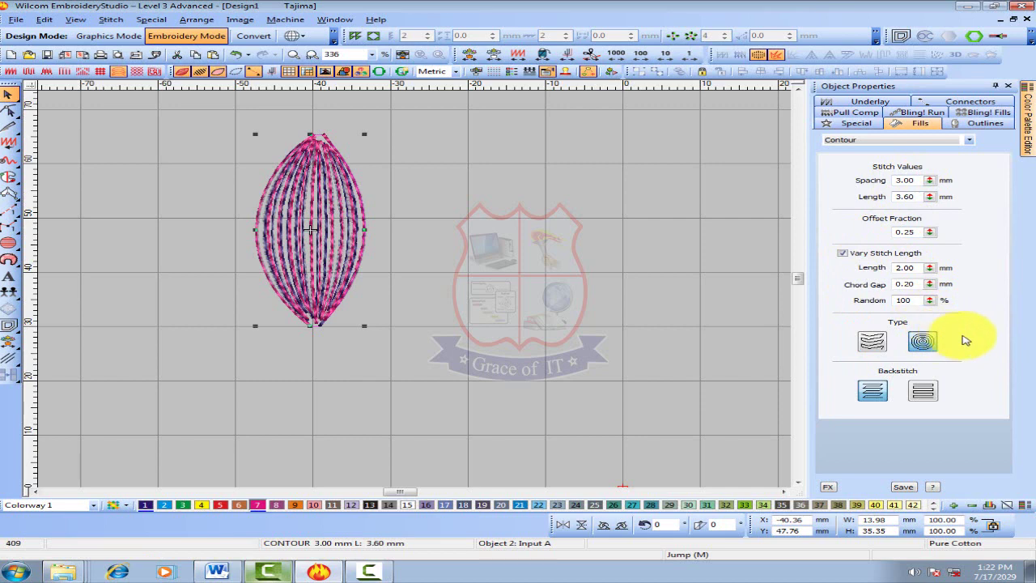
left_click(936, 300)
left_click_drag(935, 300, 860, 336)
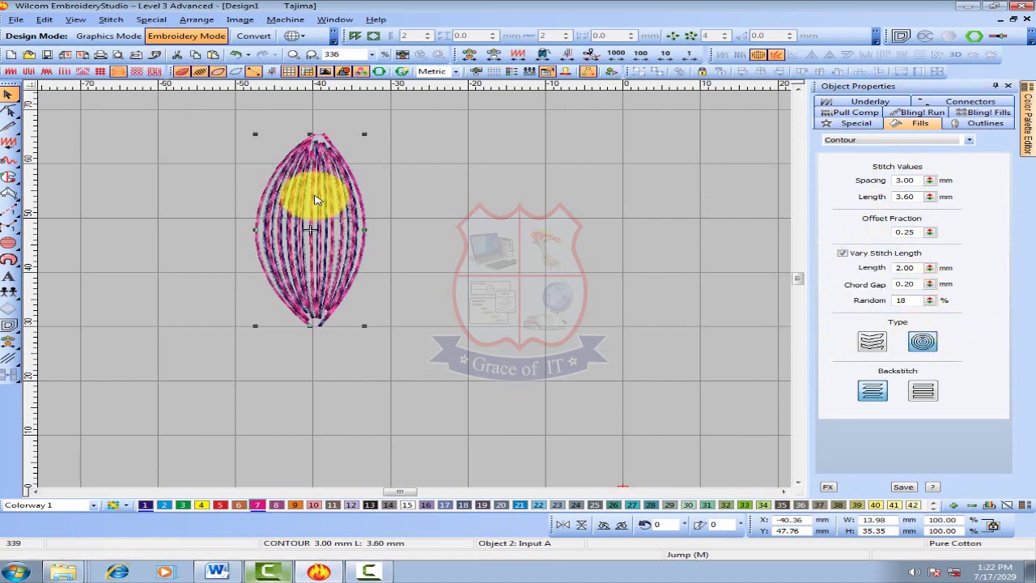
left_click_drag(928, 300, 861, 239)
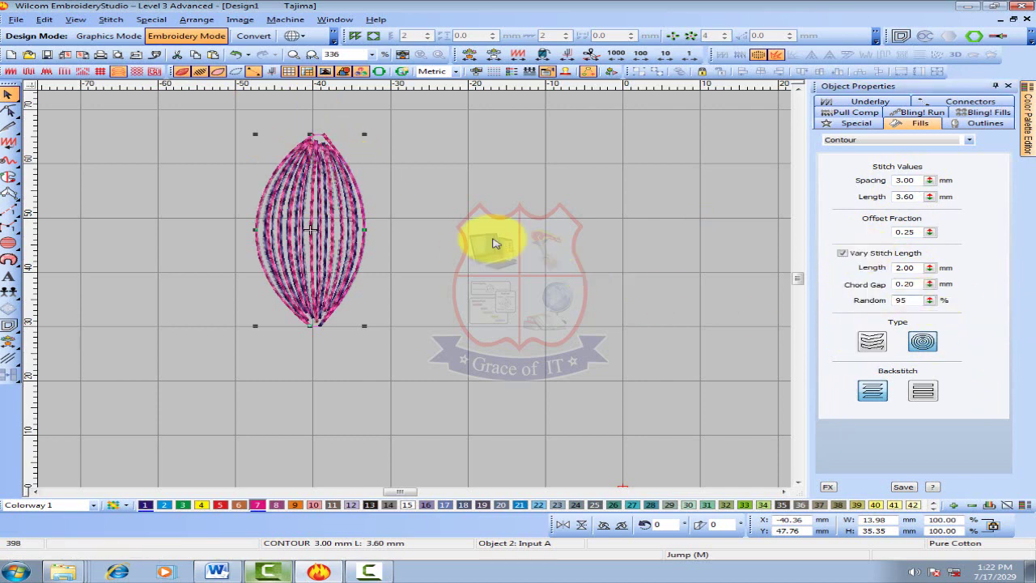